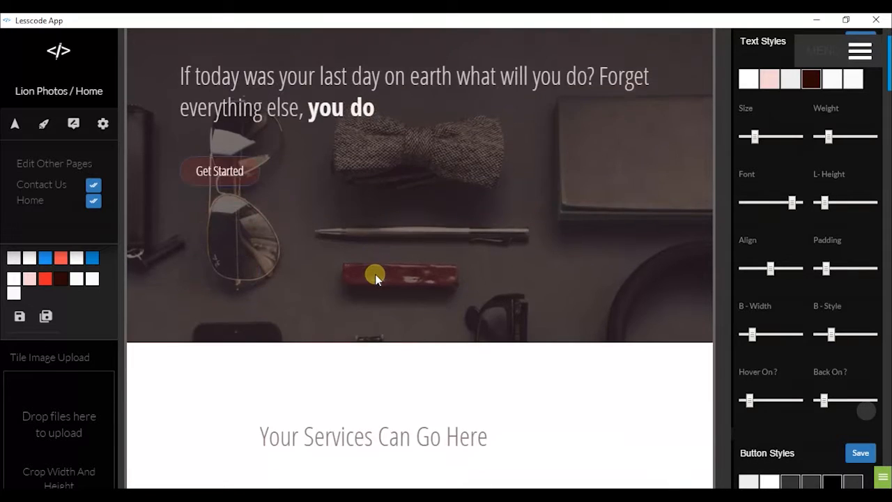
Step: Choose Image 1 of the home1 header section as the image to replace
scroll(375, 277, up, 1)
scroll(375, 275, up, 5)
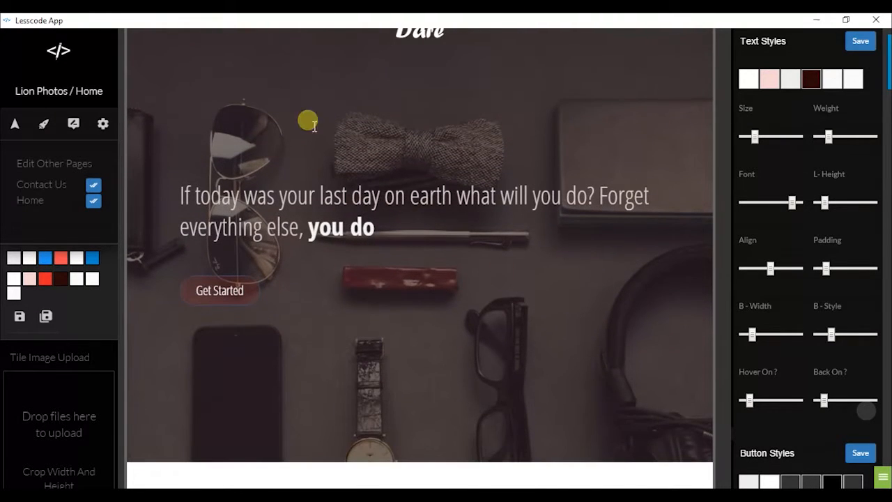
scroll(368, 191, up, 1)
right_click(452, 171)
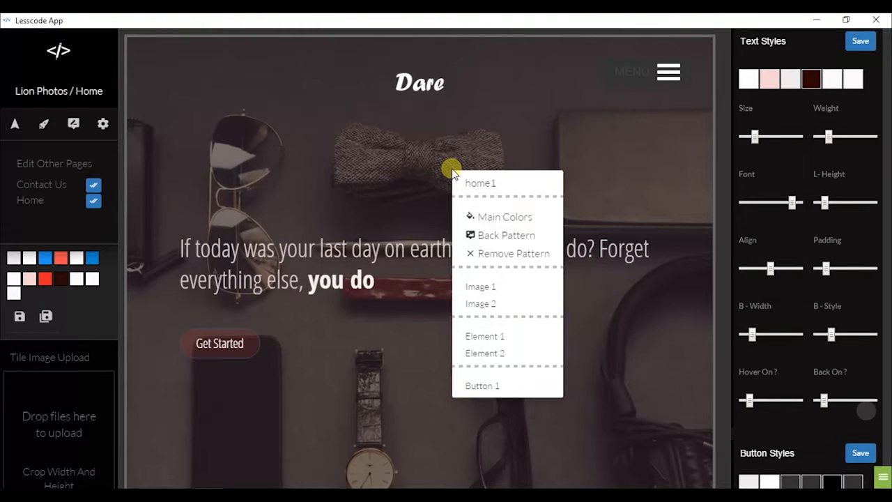
right_click(390, 166)
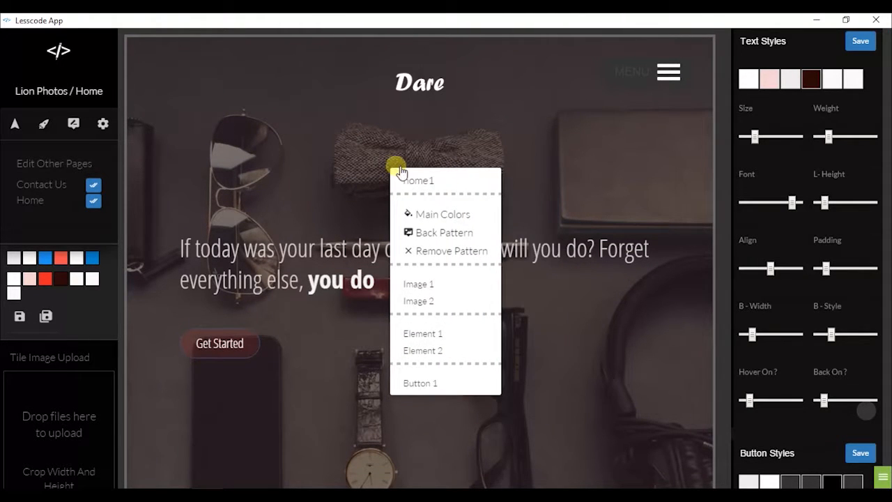
right_click(603, 165)
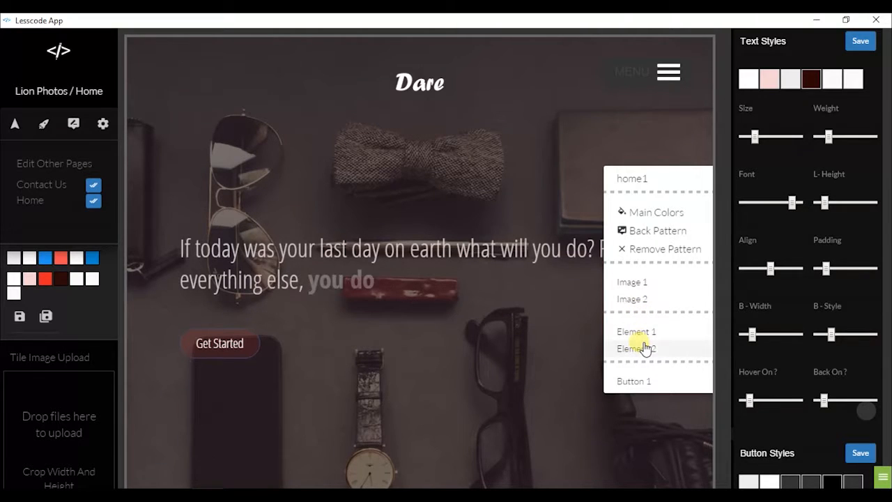
scroll(645, 345, down, 1)
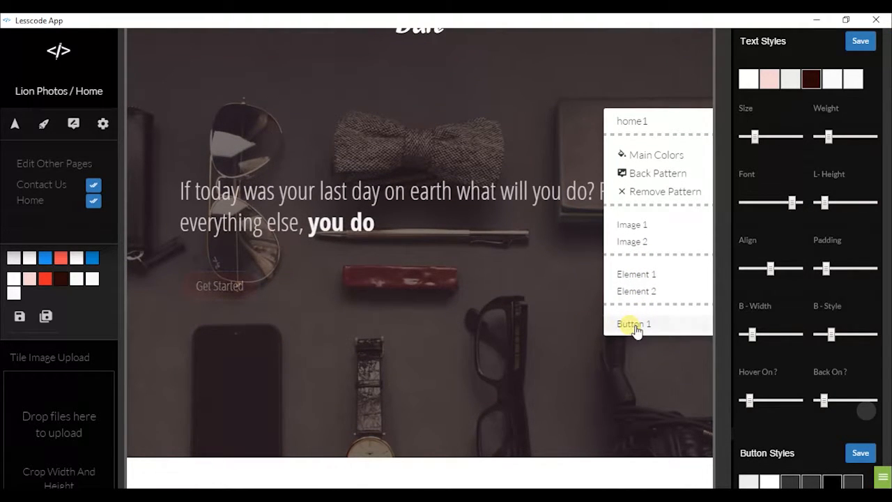
scroll(645, 280, up, 1)
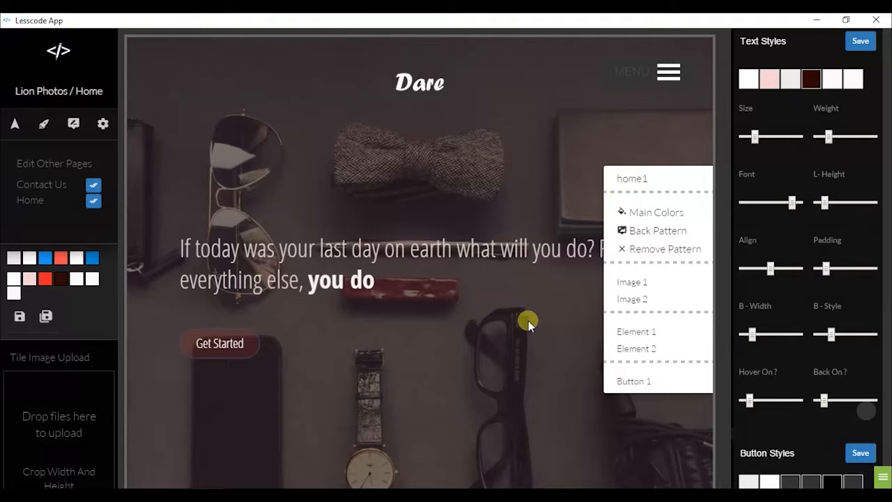
click(633, 282)
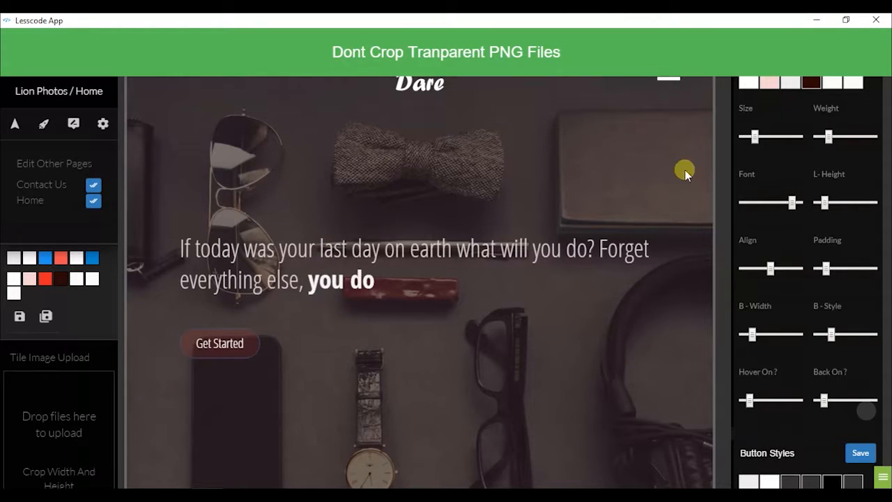
scroll(56, 333, down, 3)
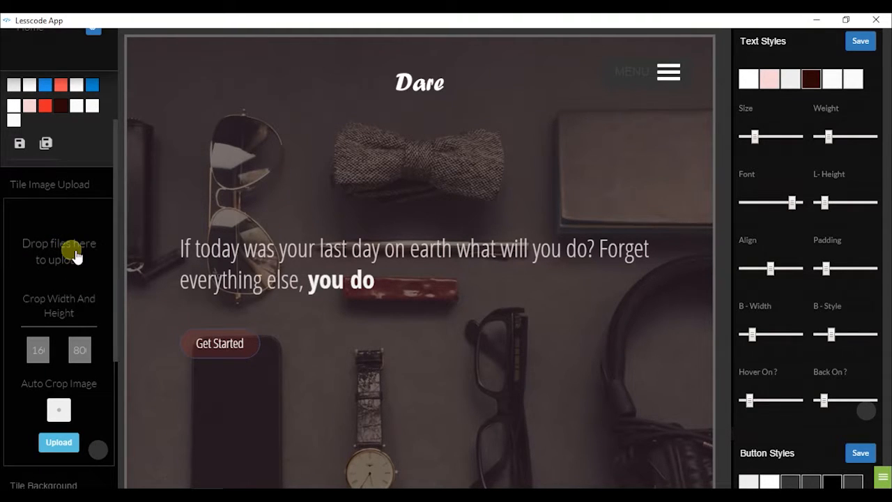
Step: Switch to File Explorer, locate smiling-beauty.jpeg in the Website Toolkit's assets/images folder, and try to drop it onto the tile image upload area
mouse_move(143, 495)
click(119, 460)
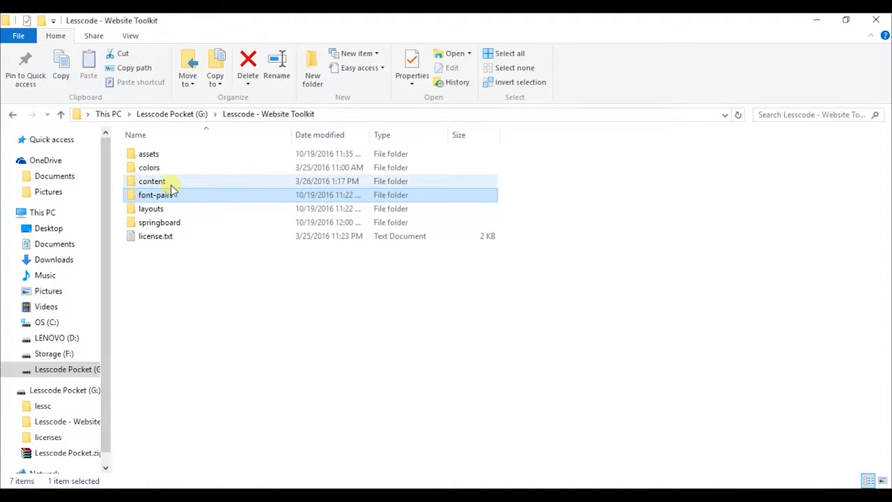
double_click(149, 154)
double_click(151, 169)
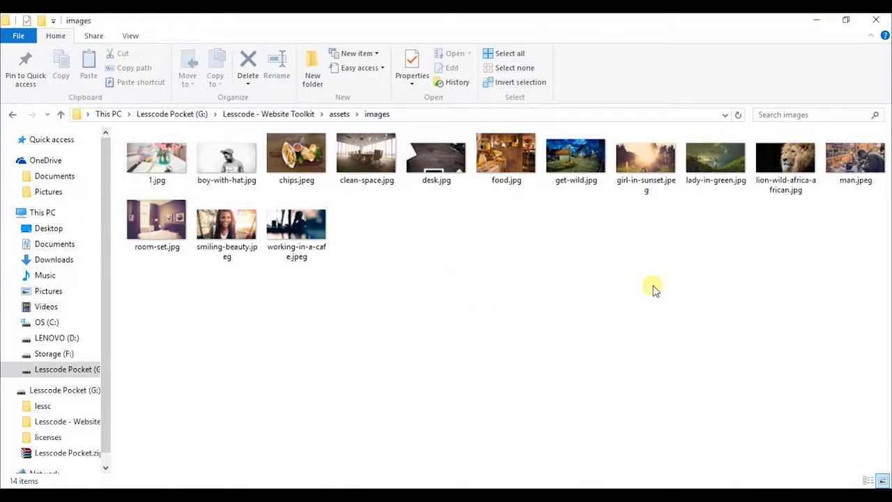
click(224, 222)
click(275, 328)
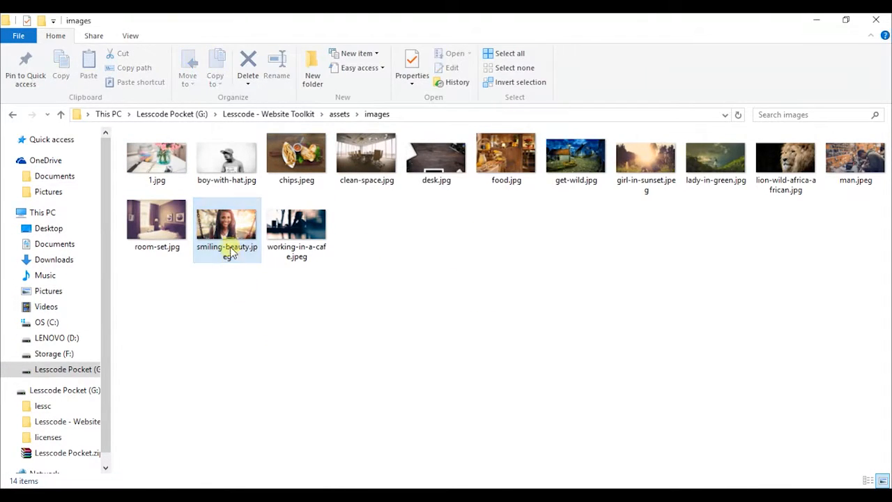
click(230, 234)
click(424, 360)
click(235, 241)
drag(235, 240, 206, 255)
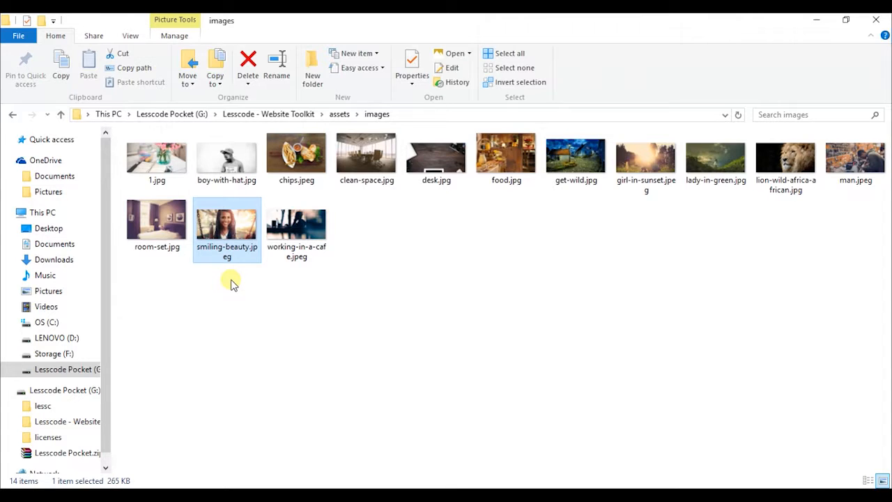
mouse_move(222, 226)
mouse_down()
mouse_move(216, 484)
mouse_move(209, 453)
mouse_move(96, 259)
mouse_move(44, 256)
mouse_move(81, 268)
mouse_up()
Step: Add smiling-beauty.jpeg to the tile image upload from Lesscode - Website Toolkit > assets > images on drive G:
click(96, 268)
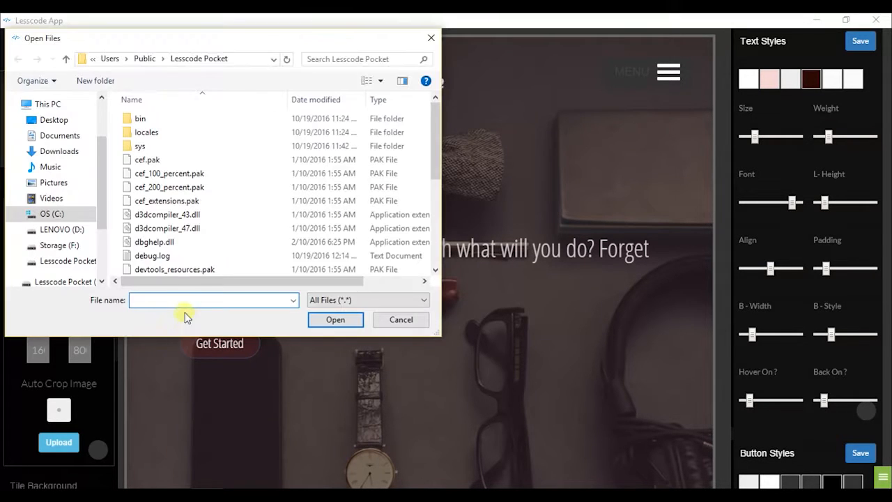
click(82, 262)
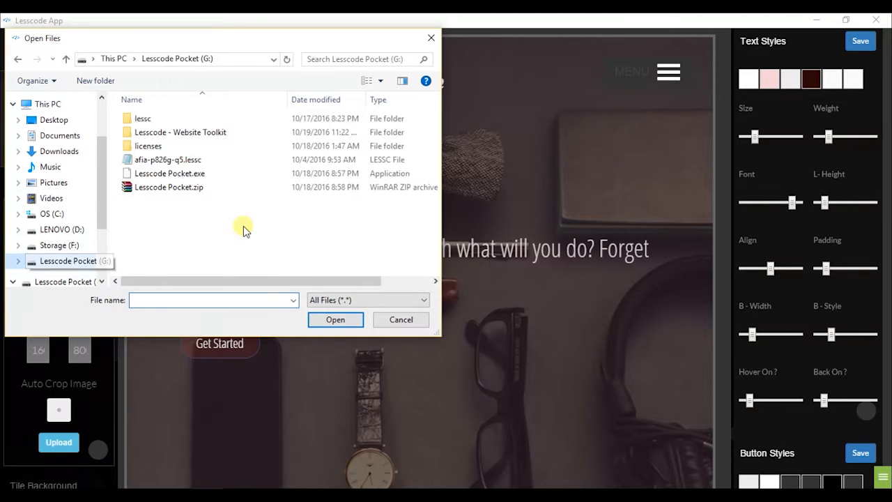
double_click(154, 133)
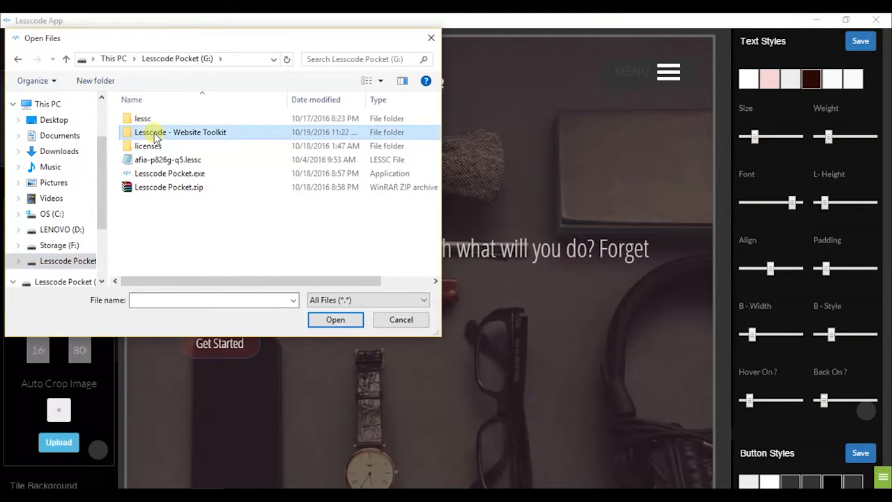
click(147, 121)
double_click(150, 132)
scroll(191, 211, down, 1)
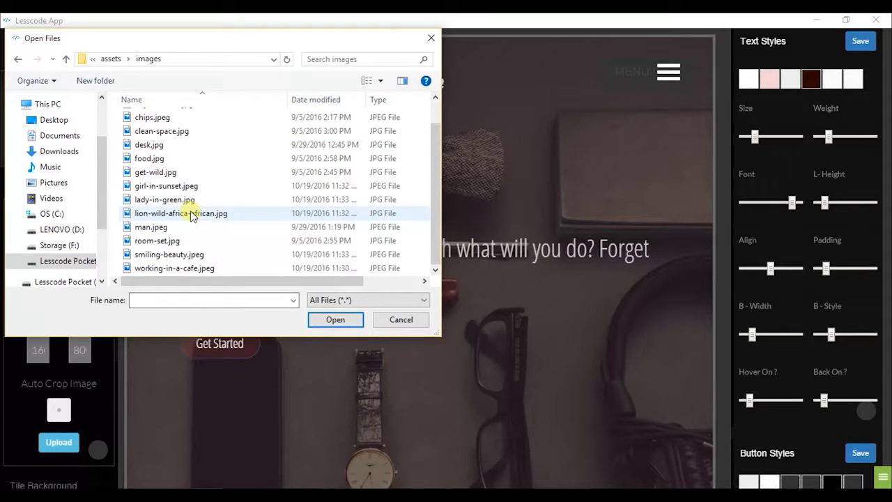
click(183, 254)
click(327, 320)
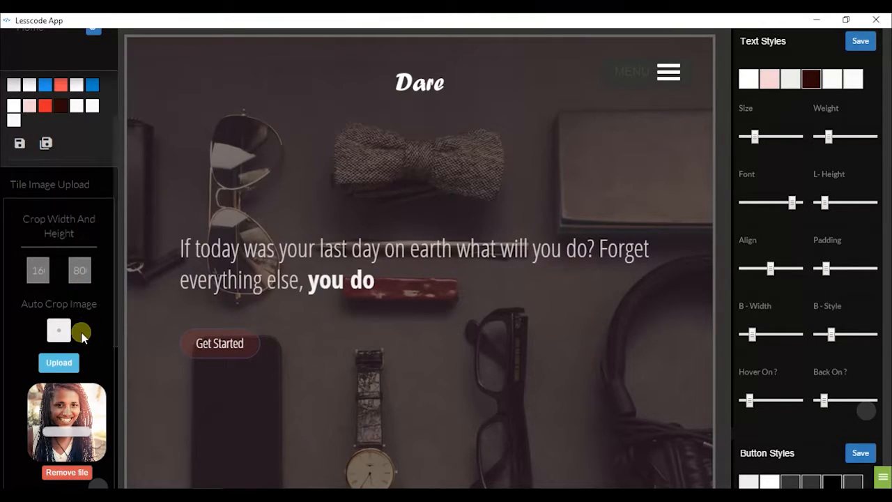
Step: Upload the added header image with Auto Crop Image turned off
click(37, 263)
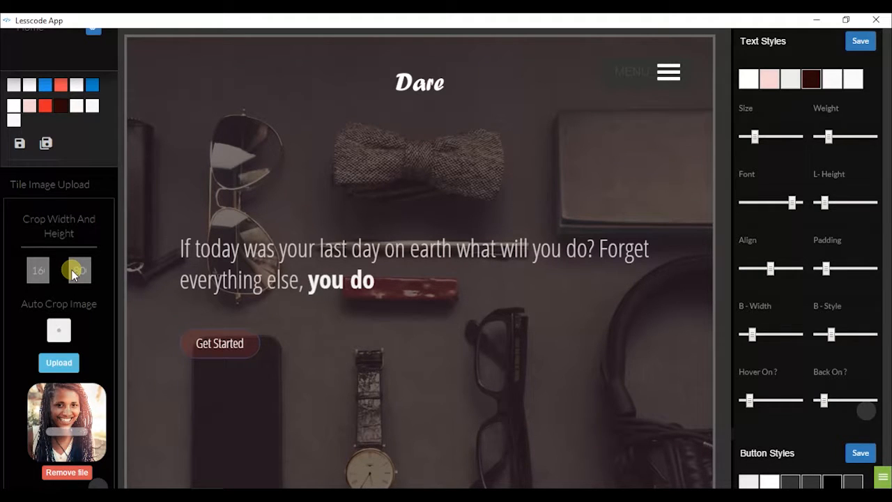
click(62, 330)
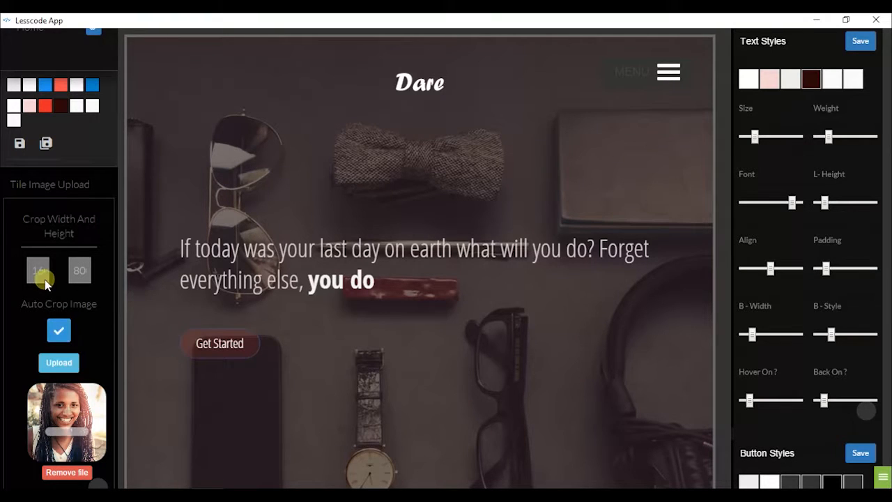
click(64, 326)
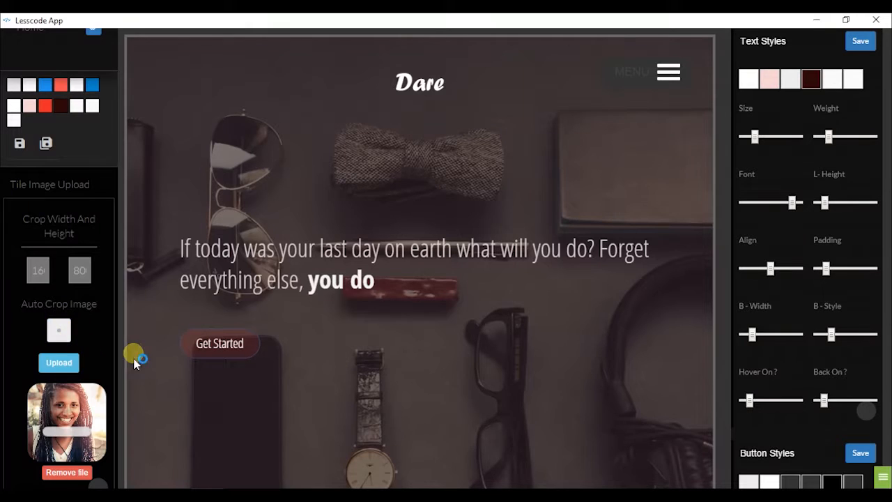
click(59, 363)
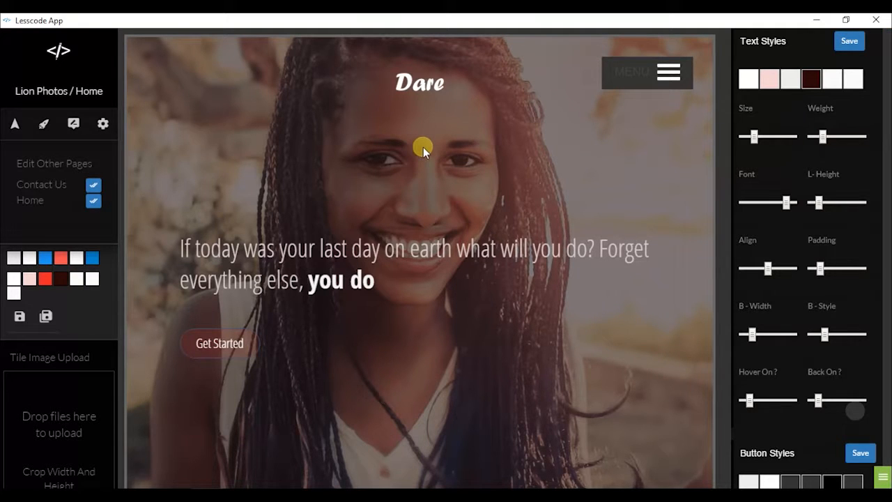
Step: Examine how the new header background image looks on the home page and against the services section below it
scroll(450, 157, down, 3)
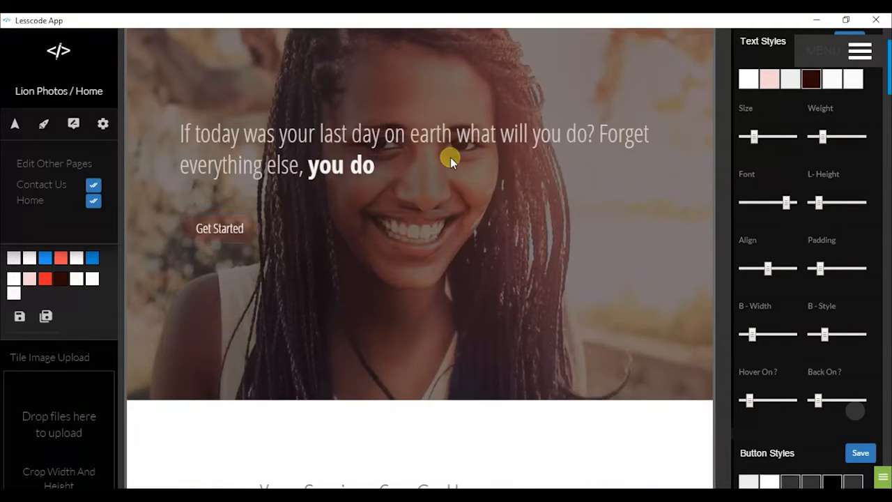
scroll(450, 157, up, 2)
scroll(450, 157, up, 1)
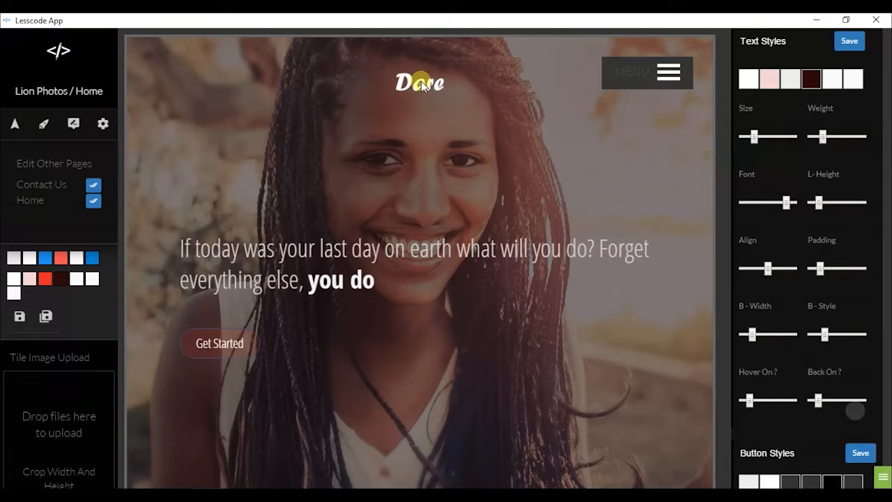
scroll(416, 186, down, 8)
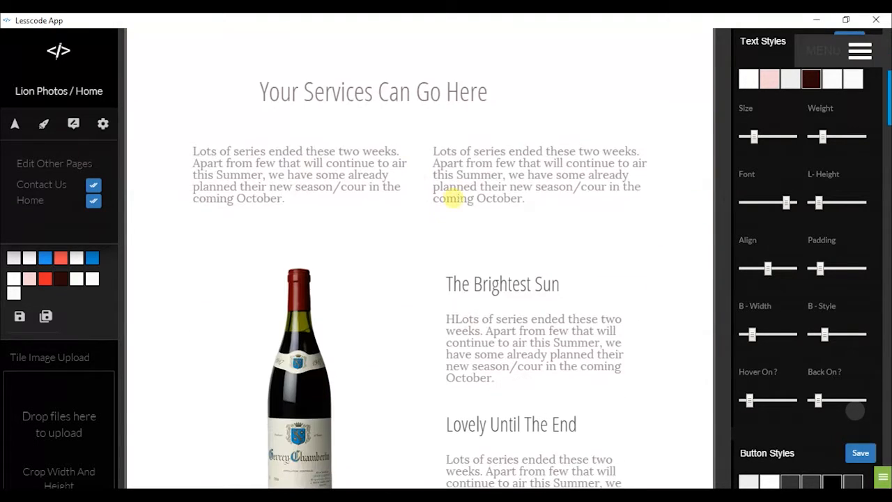
scroll(449, 199, up, 1)
scroll(497, 177, up, 2)
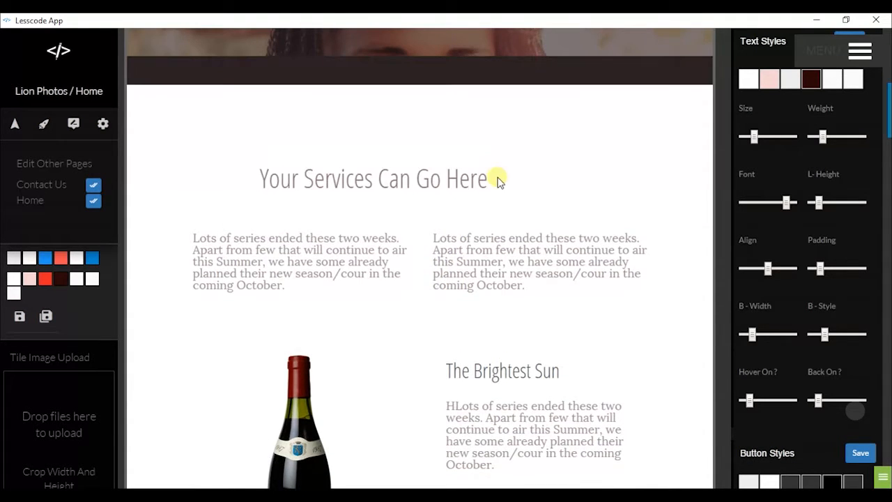
scroll(553, 184, up, 3)
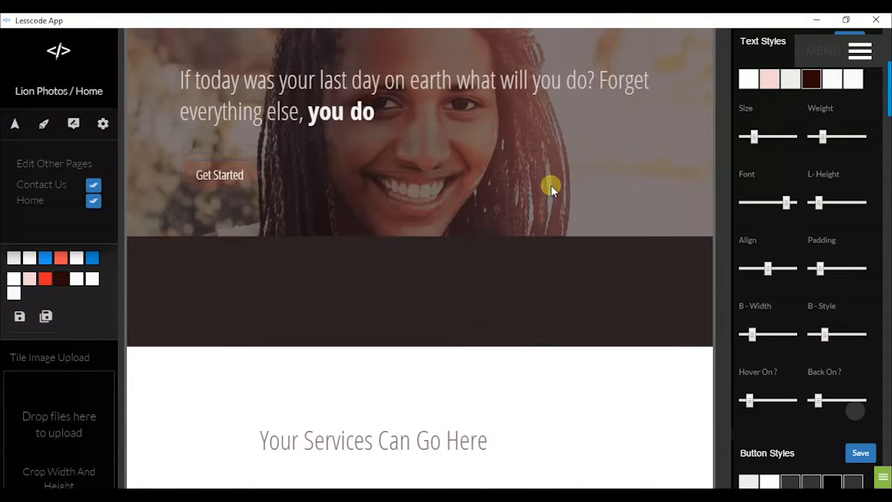
scroll(551, 185, up, 3)
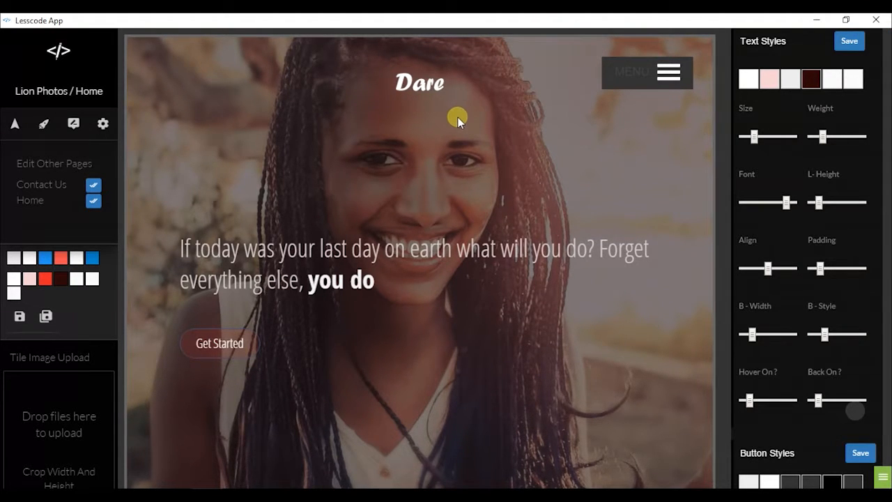
scroll(458, 117, down, 3)
scroll(458, 134, down, 2)
scroll(456, 132, up, 4)
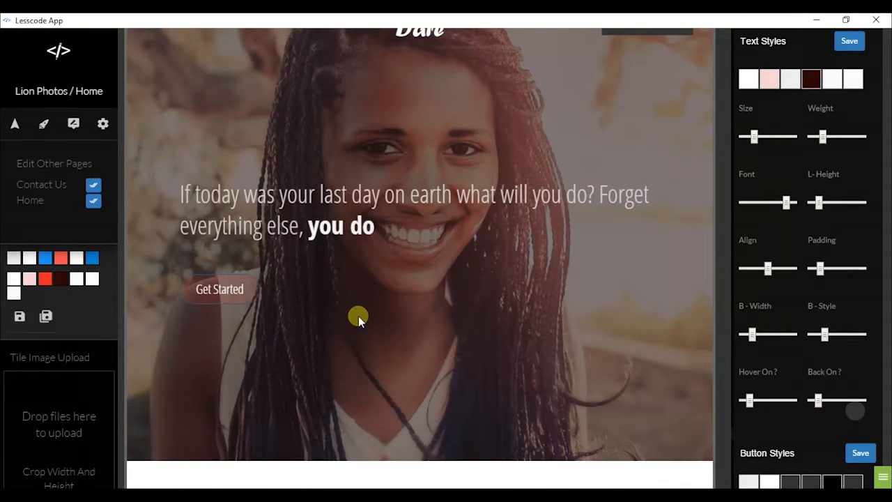
Step: Replace the heading "Your Services Can Go Here" with "I create awesome moments" and save it
scroll(359, 316, down, 3)
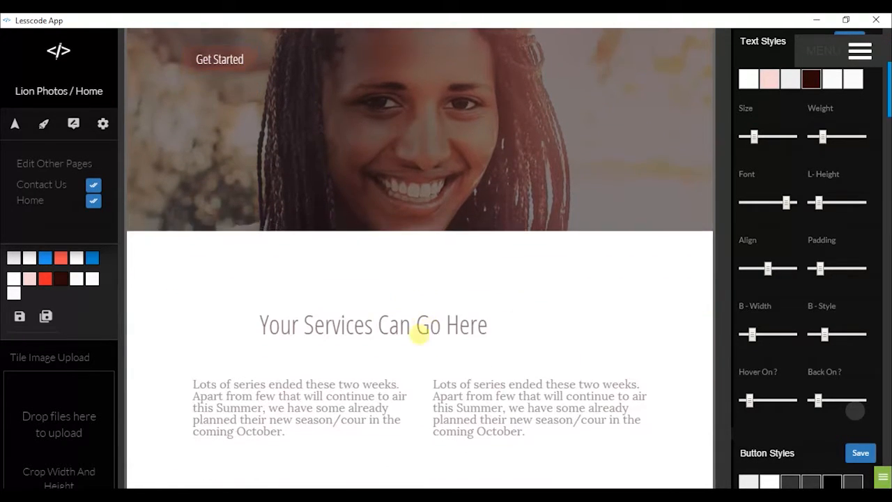
click(457, 367)
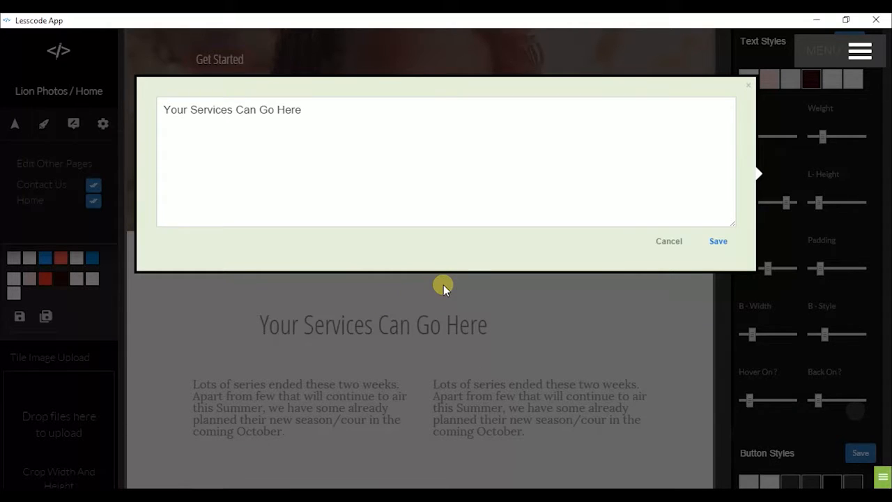
drag(304, 117, 48, 88)
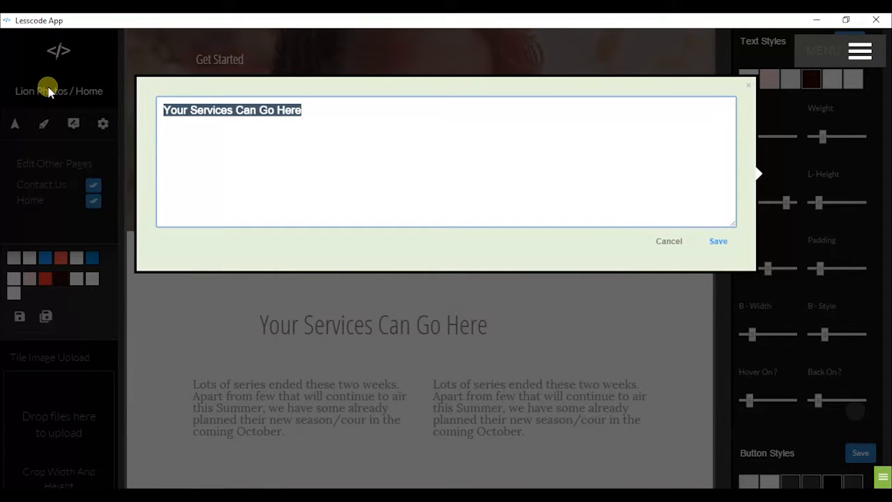
text(I create awesome moments)
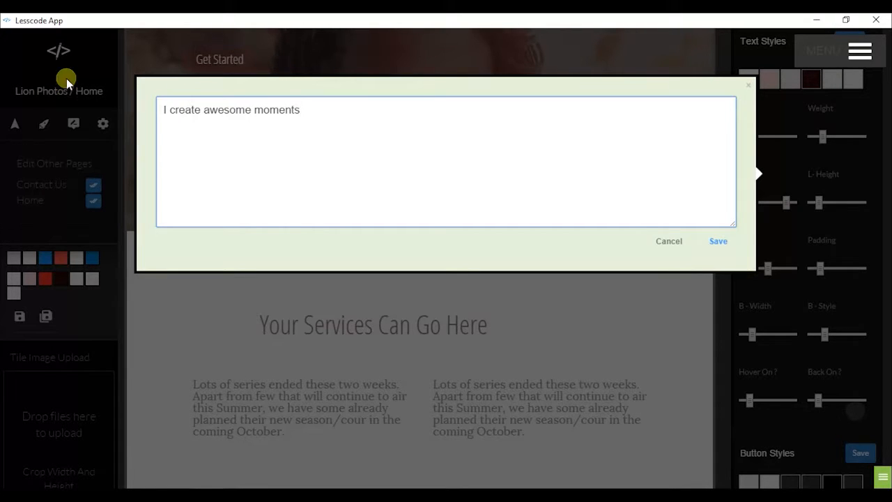
click(723, 242)
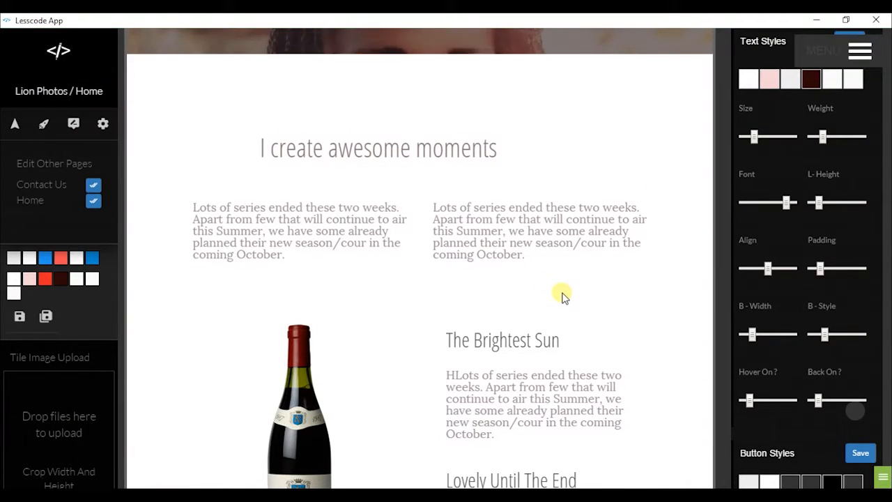
Step: Center the heading "I create awesome moments" in the home2 section and set its font weight to 700
scroll(523, 279, up, 2)
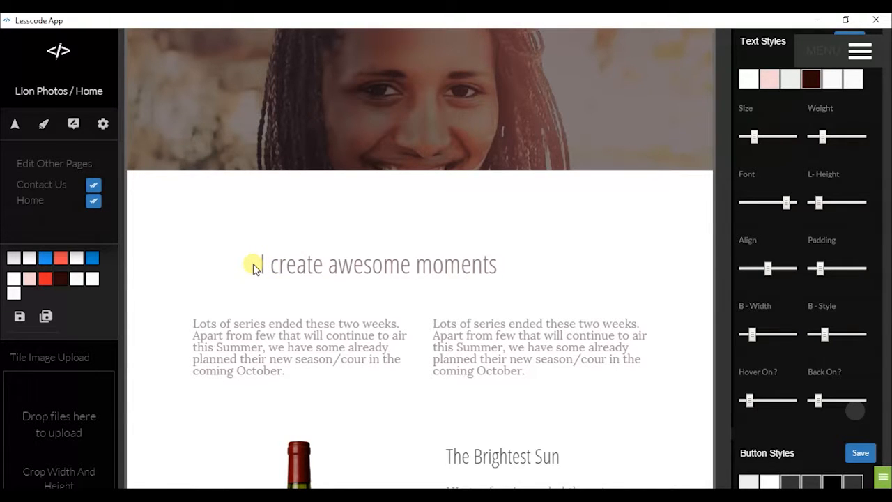
right_click(551, 246)
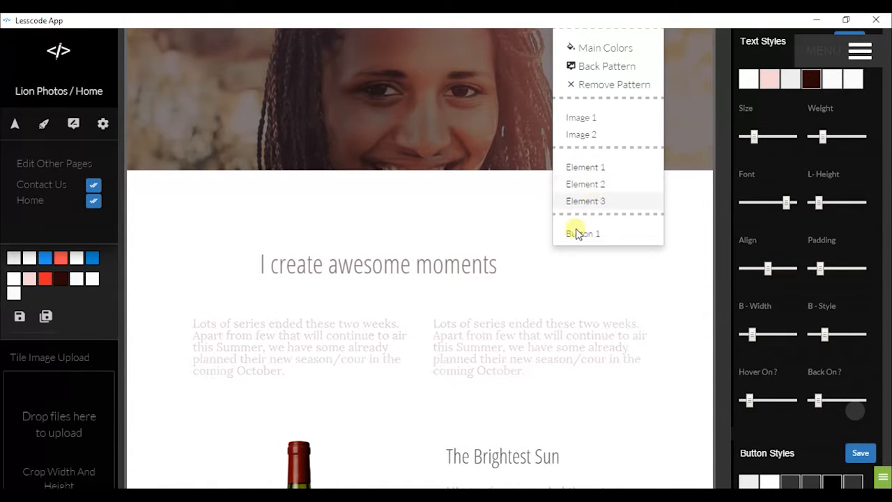
right_click(575, 296)
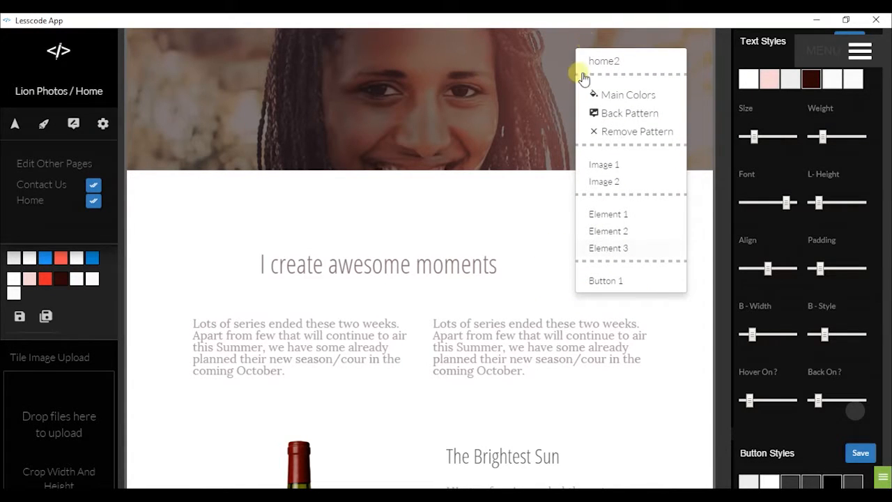
click(616, 217)
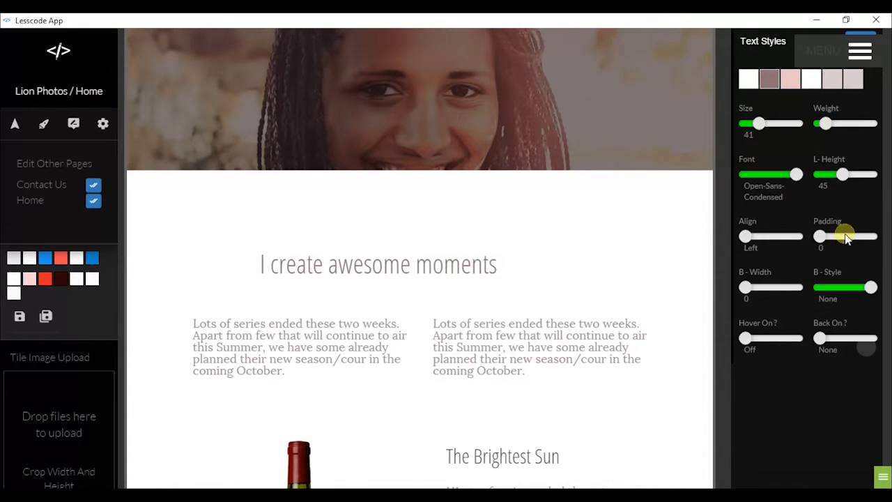
drag(745, 238, 767, 238)
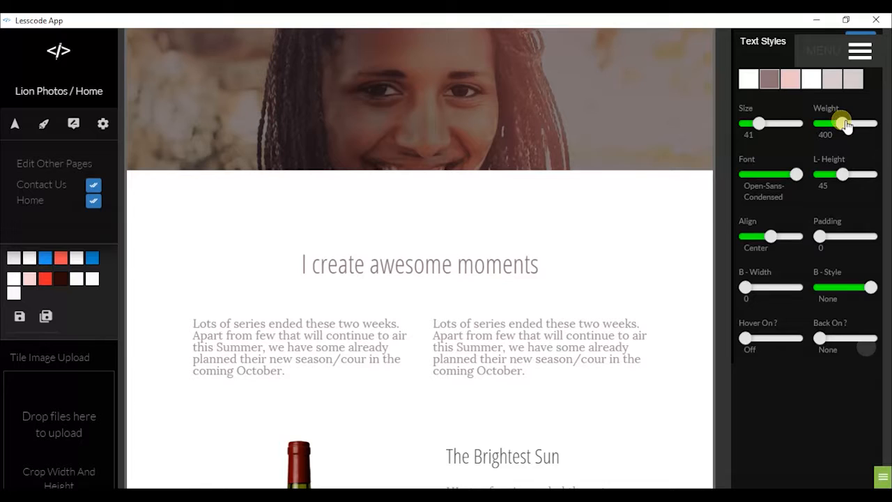
drag(845, 126, 863, 126)
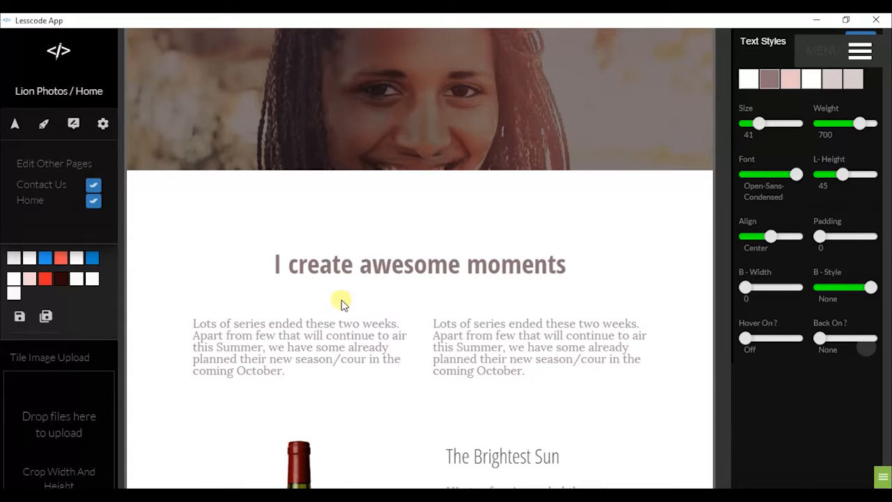
Step: Save the text style changes made to the "I create awesome moments" heading
scroll(455, 302, up, 2)
scroll(454, 301, down, 3)
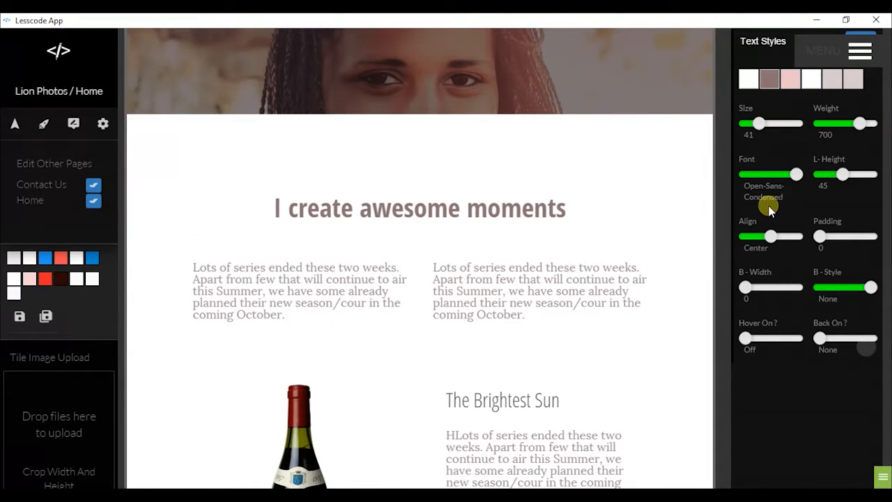
scroll(832, 191, down, 2)
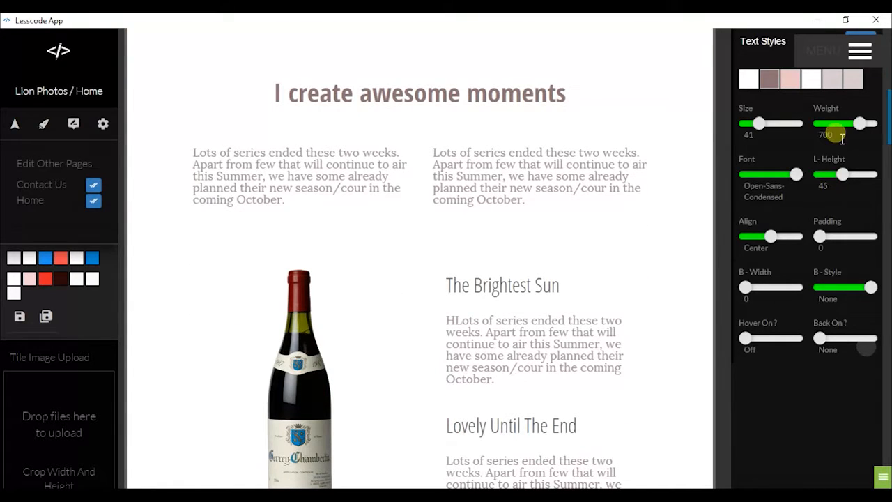
scroll(357, 179, up, 1)
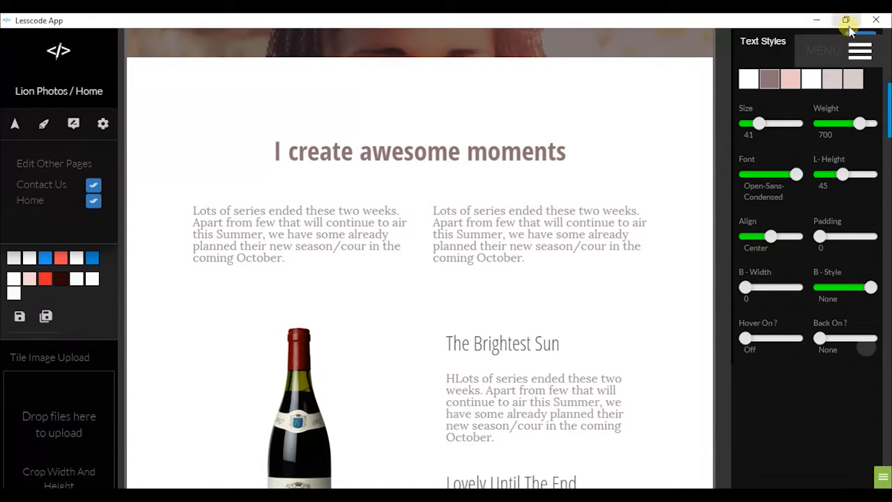
scroll(857, 63, down, 1)
scroll(859, 64, up, 8)
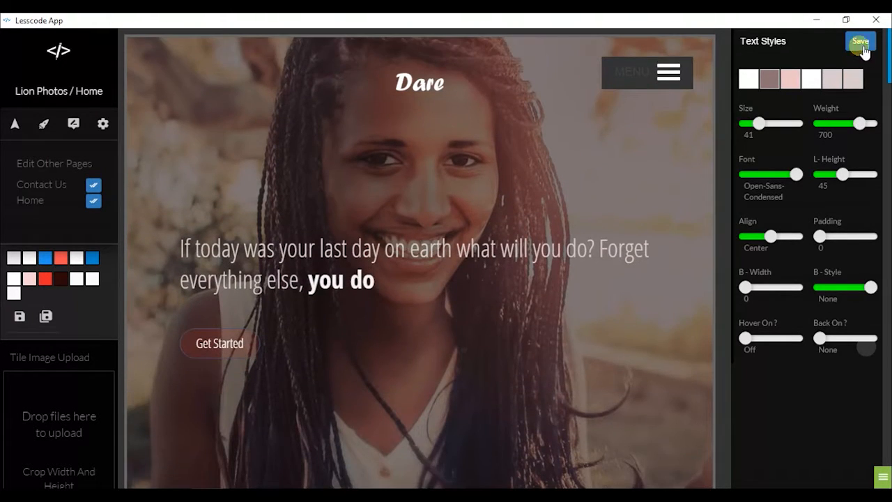
click(862, 44)
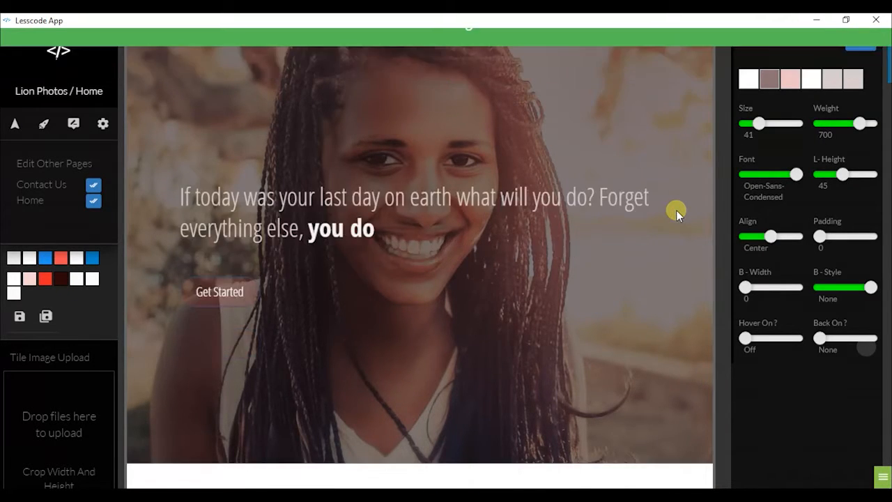
Step: Examine the home page from the header through the services section down to the Pricing Table section
scroll(676, 210, down, 15)
scroll(544, 186, up, 8)
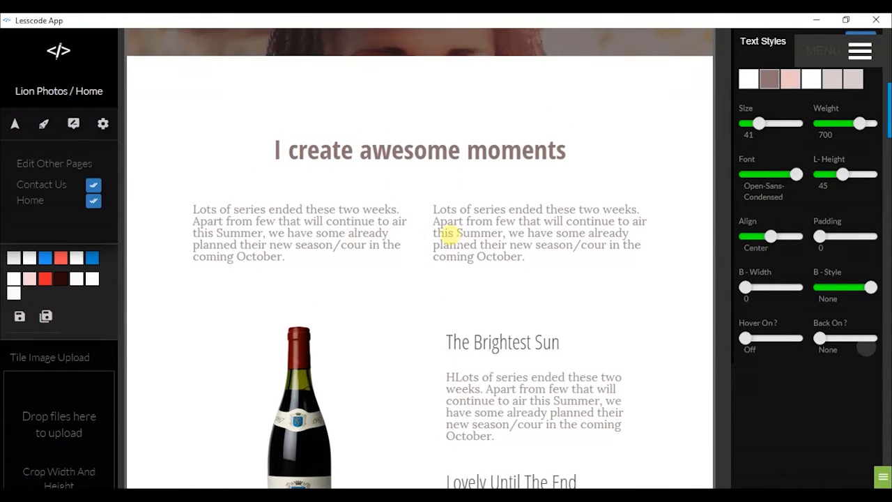
scroll(446, 265, up, 6)
scroll(478, 318, up, 2)
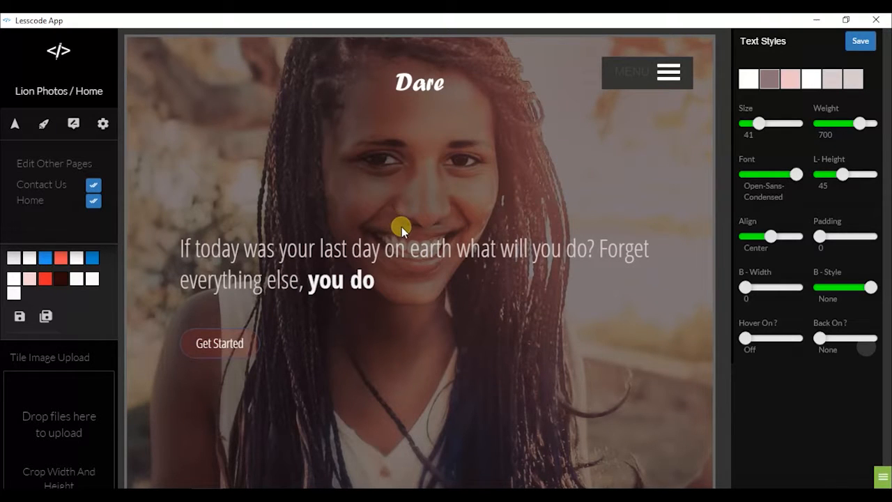
scroll(401, 224, down, 6)
scroll(403, 230, down, 20)
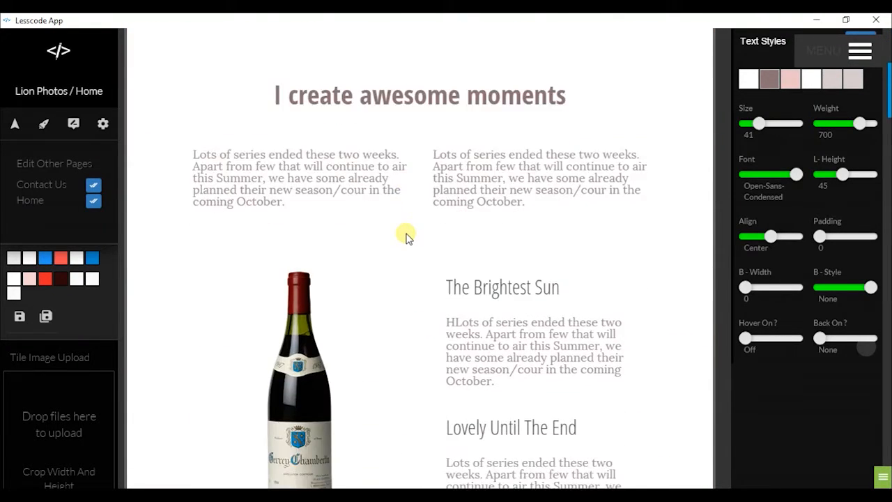
scroll(498, 279, down, 1)
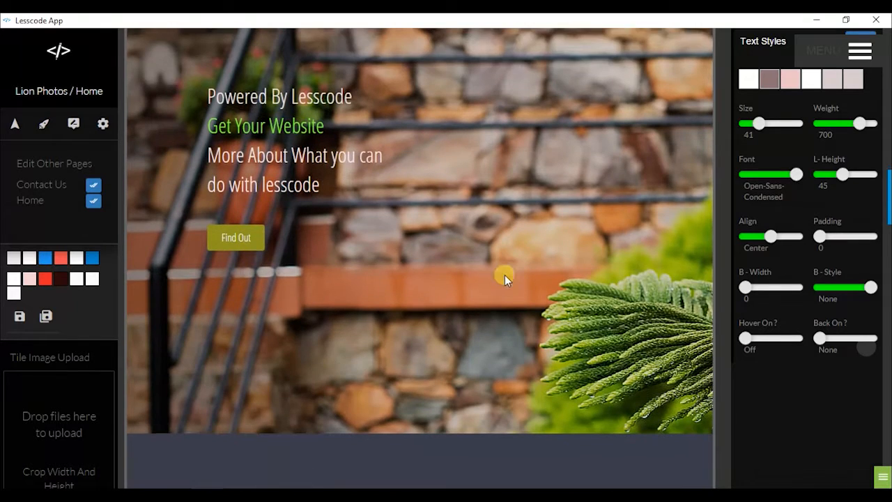
scroll(369, 215, down, 2)
scroll(373, 217, down, 3)
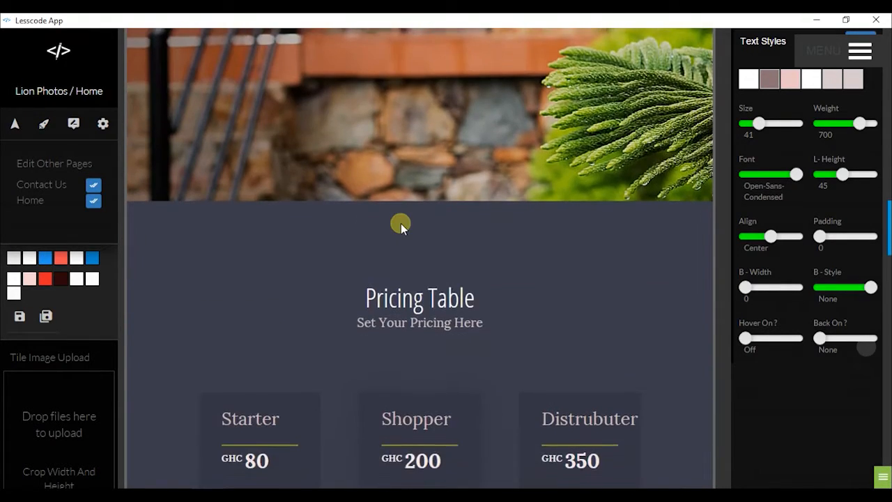
Step: Choose get-wild.jpg from the image thumbnails as the new Image 1 for the "Powered By Lesscode" section
scroll(484, 237, up, 5)
right_click(509, 188)
right_click(508, 189)
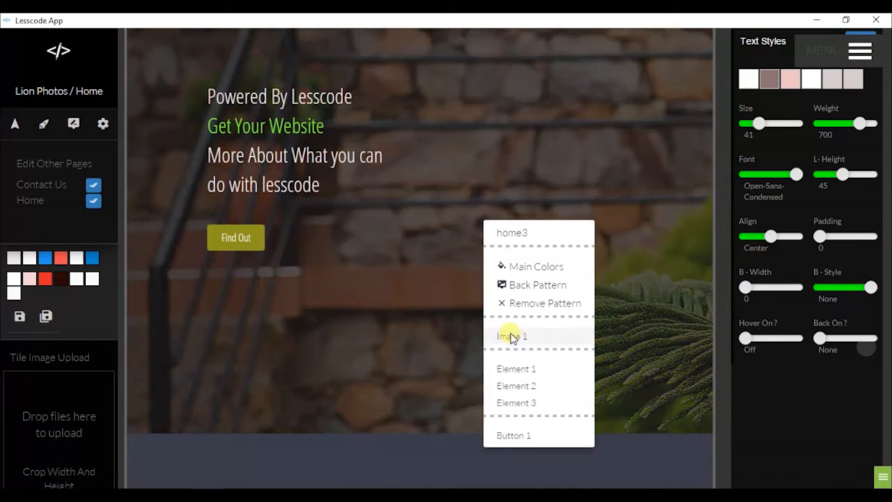
click(511, 336)
click(64, 415)
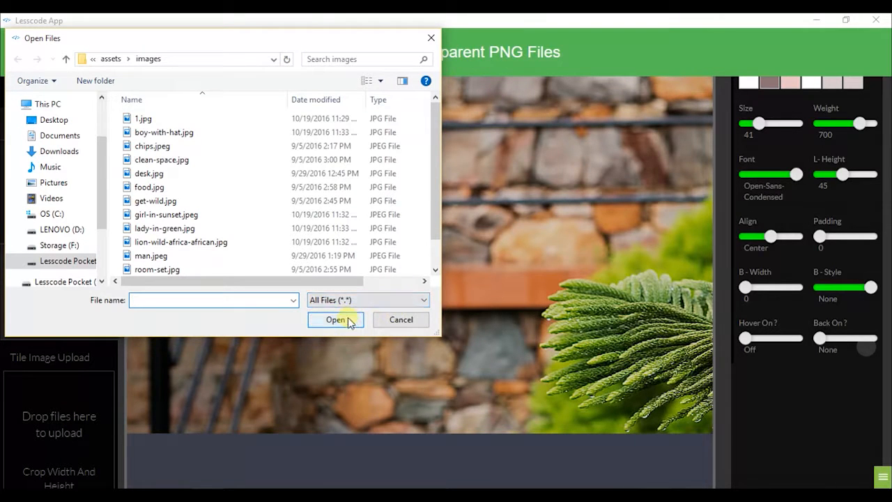
drag(335, 44, 480, 29)
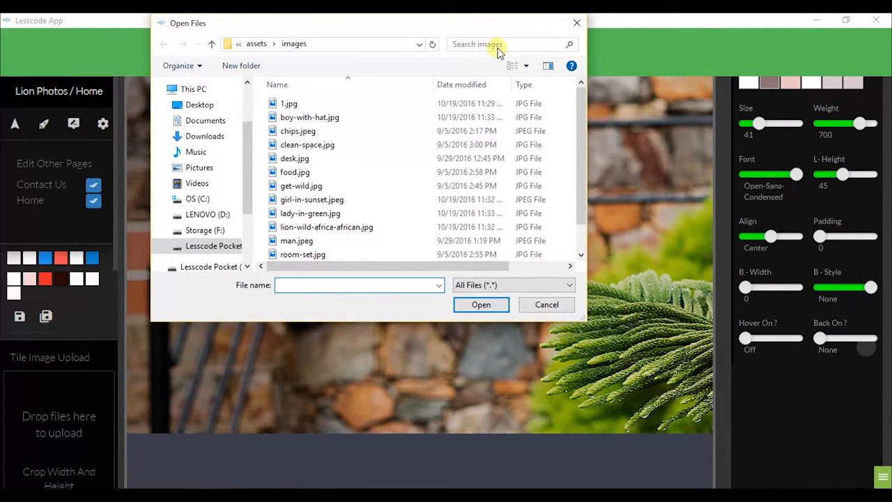
drag(579, 125, 583, 193)
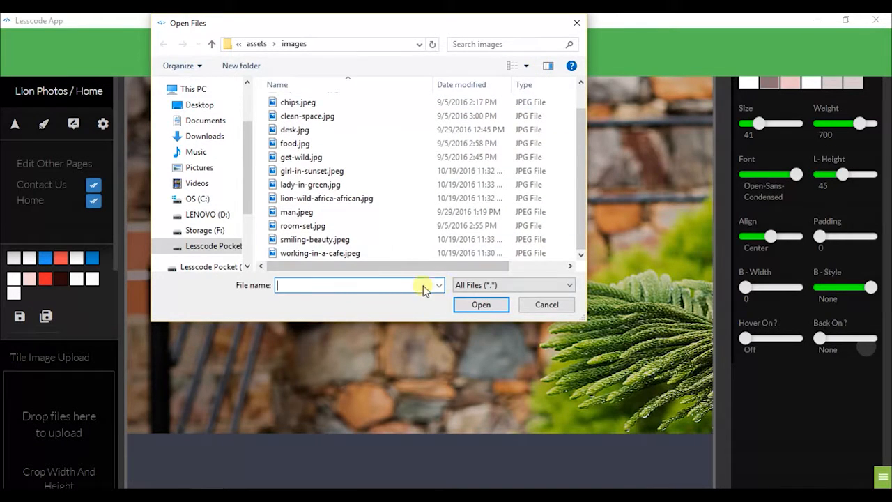
click(512, 66)
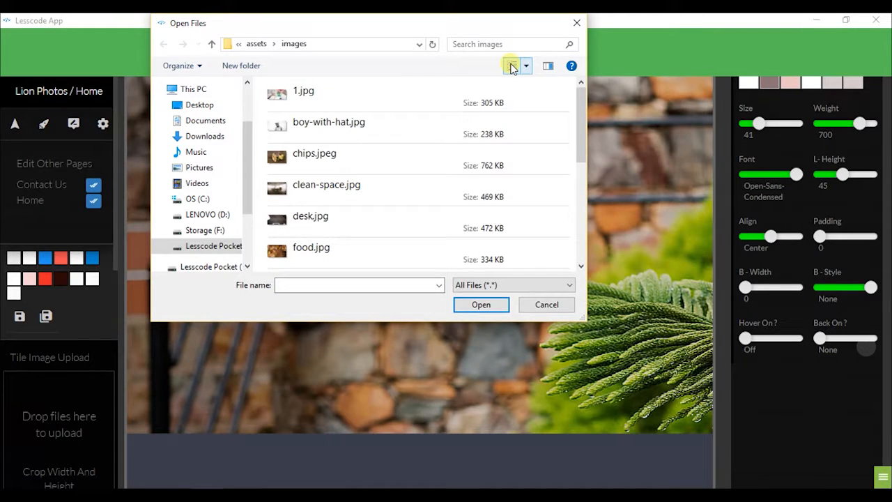
click(513, 66)
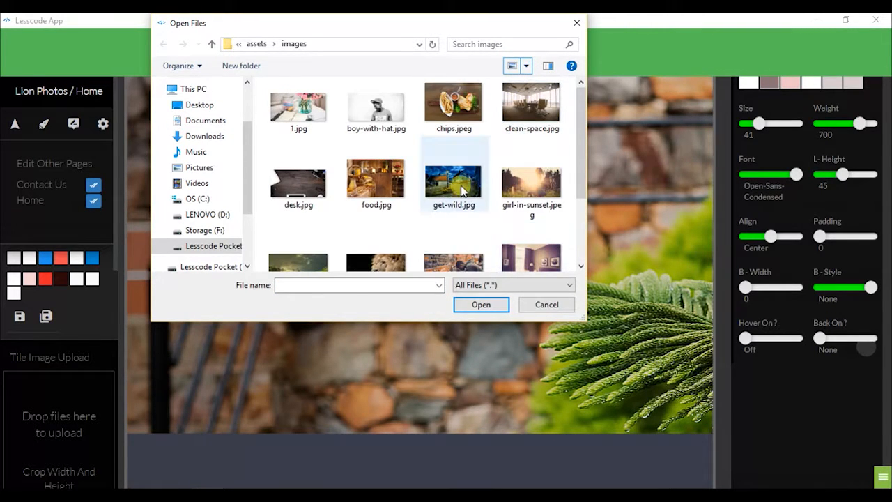
double_click(454, 183)
Step: Upload the added image as the background of the "Powered By Lesscode" section
scroll(67, 425, down, 1)
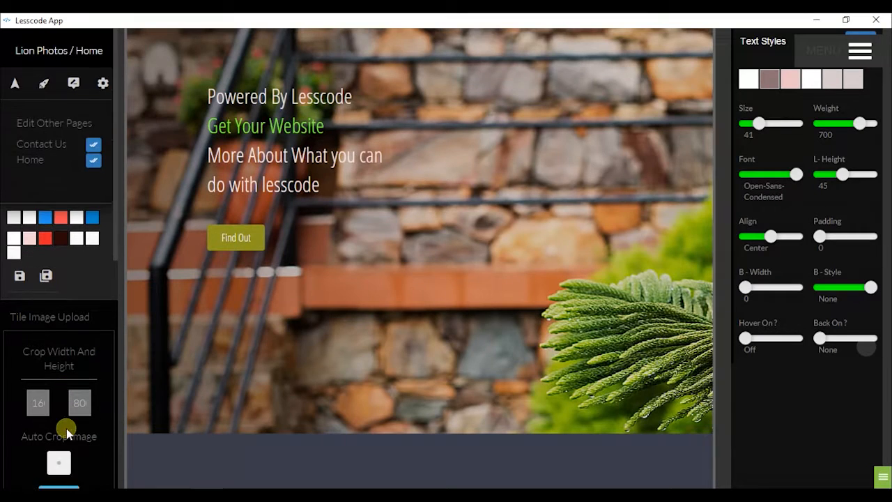
scroll(67, 428, down, 1)
scroll(60, 446, down, 3)
click(57, 366)
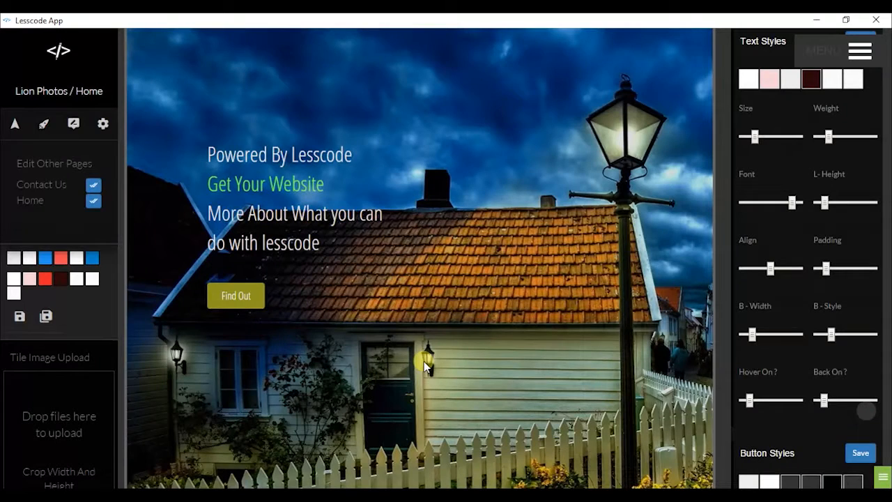
Step: Examine how the new house background fits the "Powered By Lesscode" section and the pricing section below it
scroll(427, 357, down, 4)
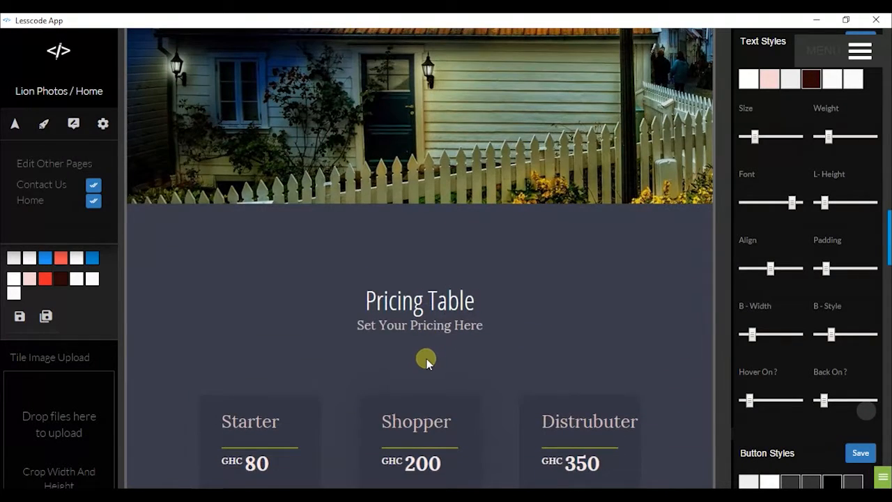
scroll(435, 390, up, 4)
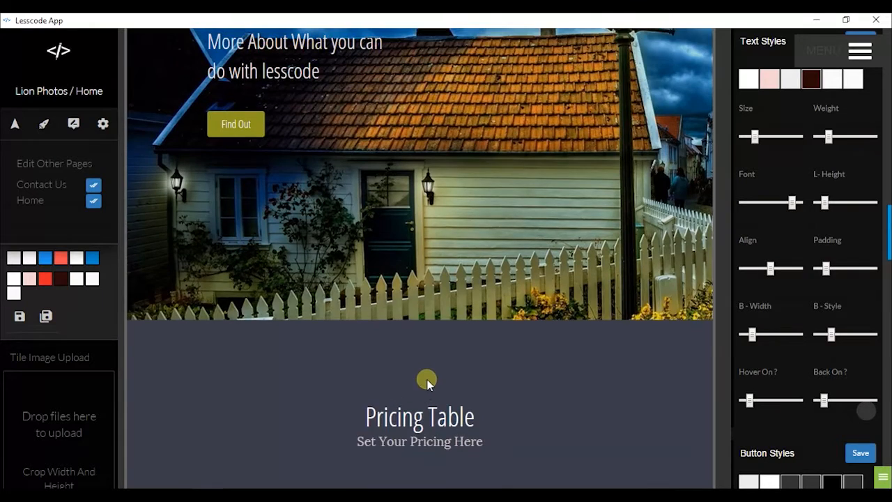
scroll(429, 380, up, 2)
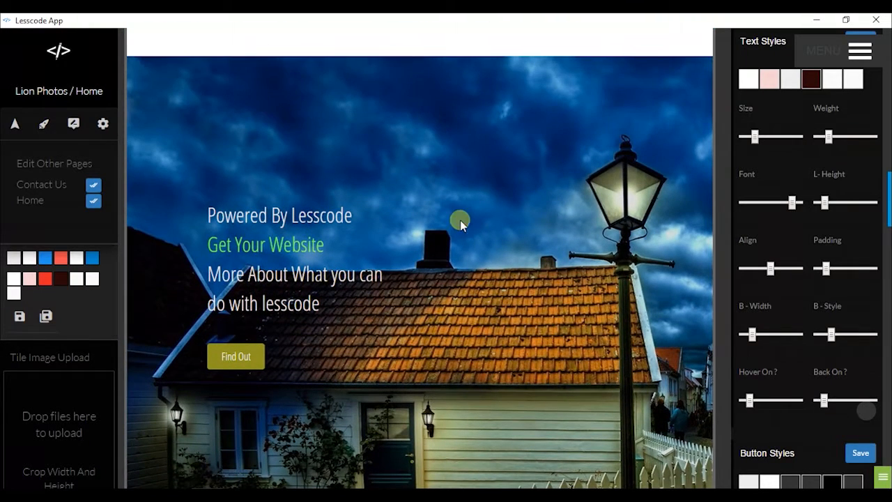
scroll(531, 253, down, 1)
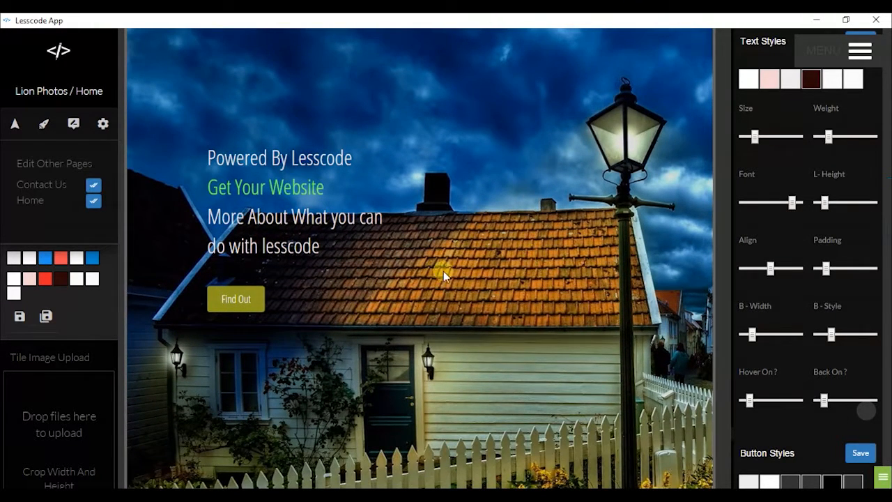
scroll(496, 229, down, 2)
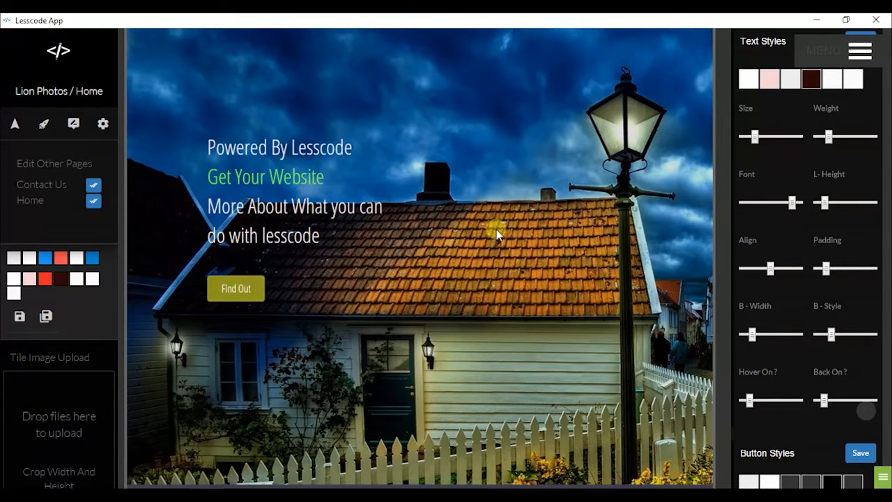
scroll(573, 258, up, 2)
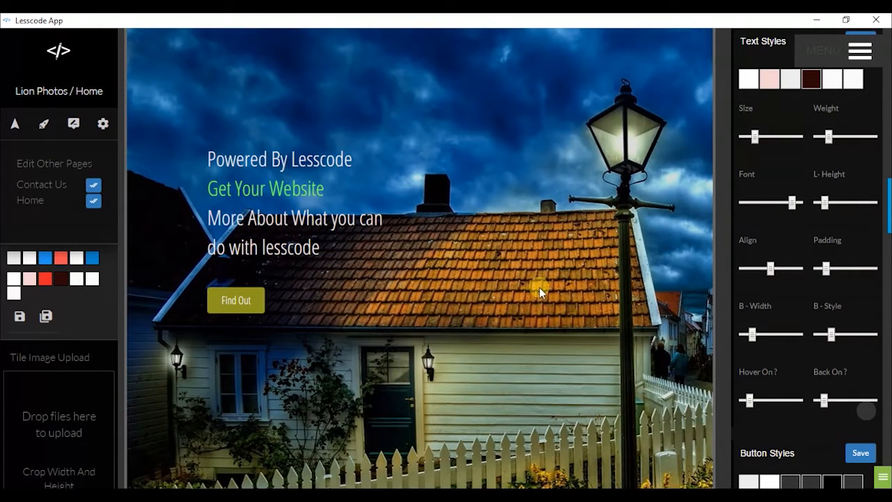
Step: Load the main colors of the home3 section and set its Tile Background Color to a dark, muted reddish brown
scroll(540, 291, up, 1)
right_click(462, 206)
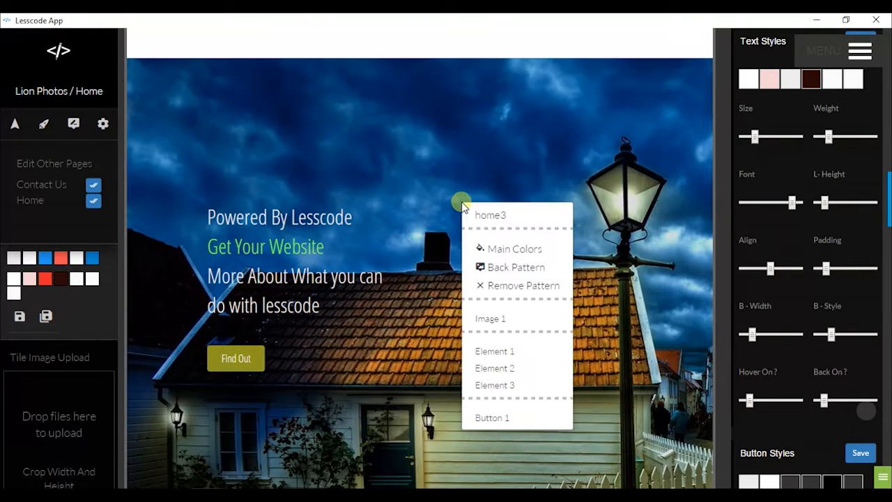
click(495, 249)
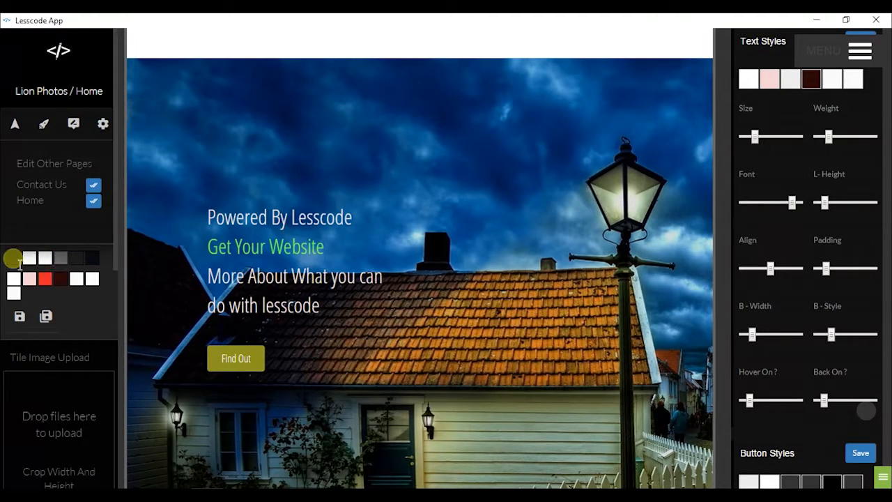
click(14, 258)
mouse_move(96, 250)
mouse_down()
mouse_move(94, 270)
mouse_move(61, 252)
mouse_move(69, 272)
mouse_up()
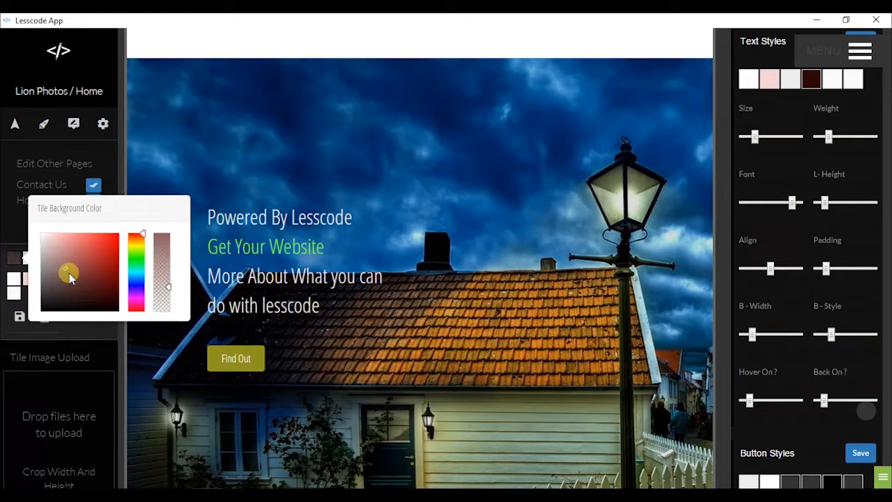
click(83, 347)
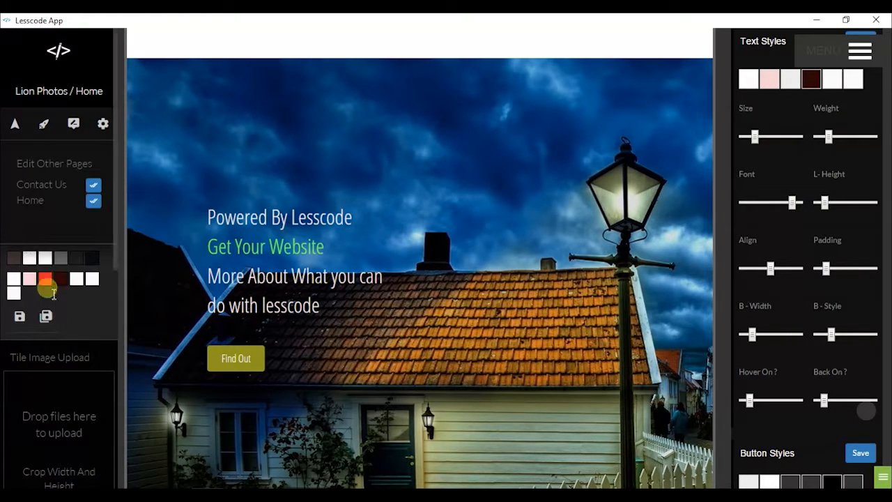
Step: Set the section's Tile Color 1 to near-black at roughly half opacity to darken the background image
click(81, 259)
mouse_move(144, 263)
mouse_down()
mouse_move(138, 239)
mouse_move(175, 309)
mouse_up()
drag(223, 290, 237, 253)
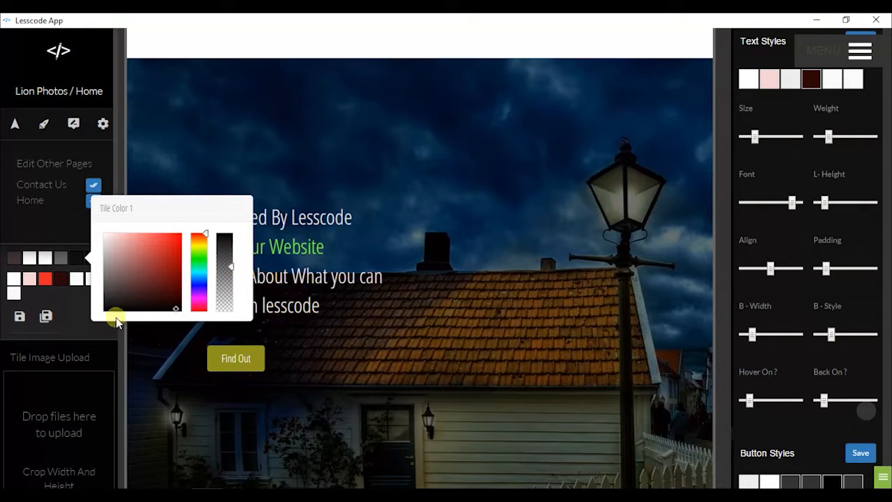
Step: Fine-tune the section's Tile Color 1 to a near-black shade and save the tile settings
click(180, 309)
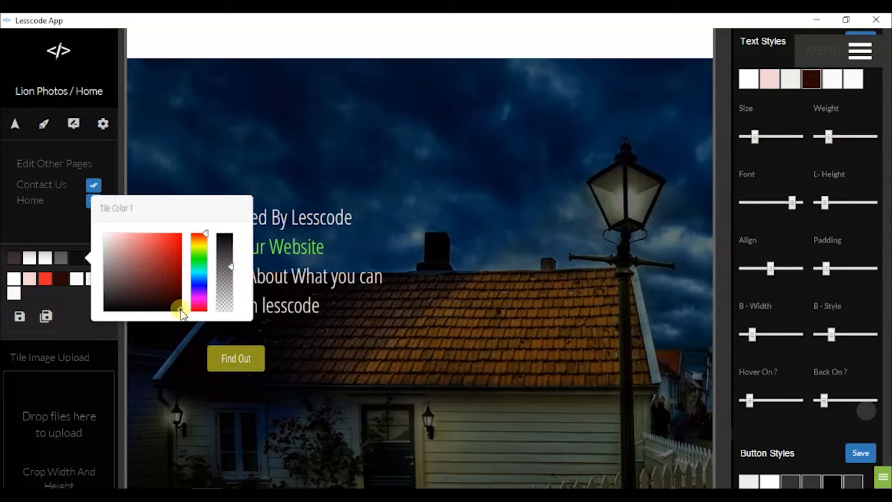
click(76, 324)
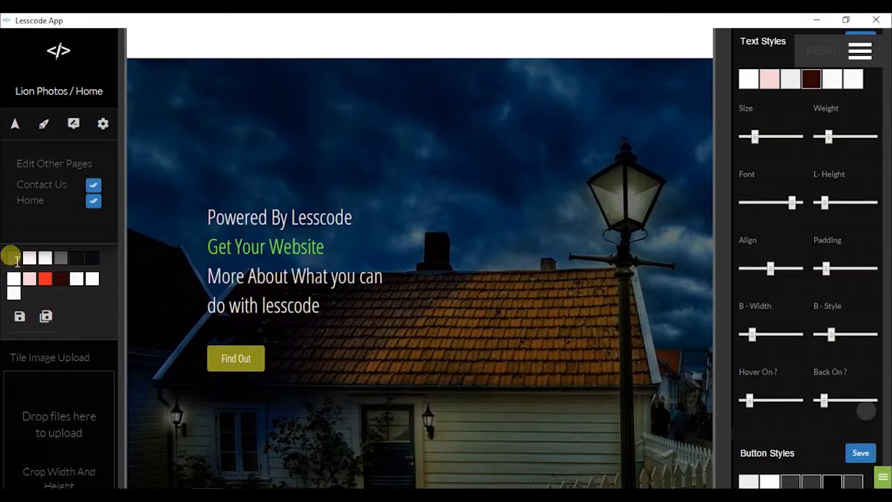
click(20, 317)
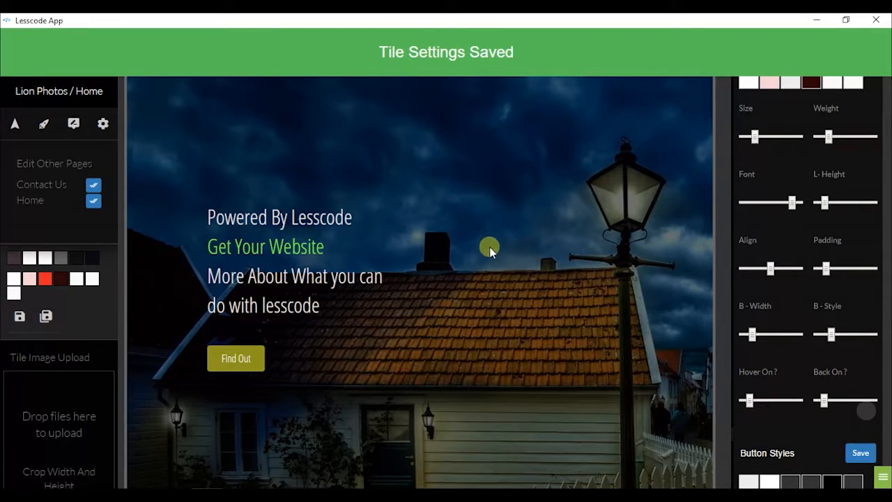
Step: Review the lower part of the page, from the pricing table and image gallery to the contact form and footer
scroll(389, 183, down, 10)
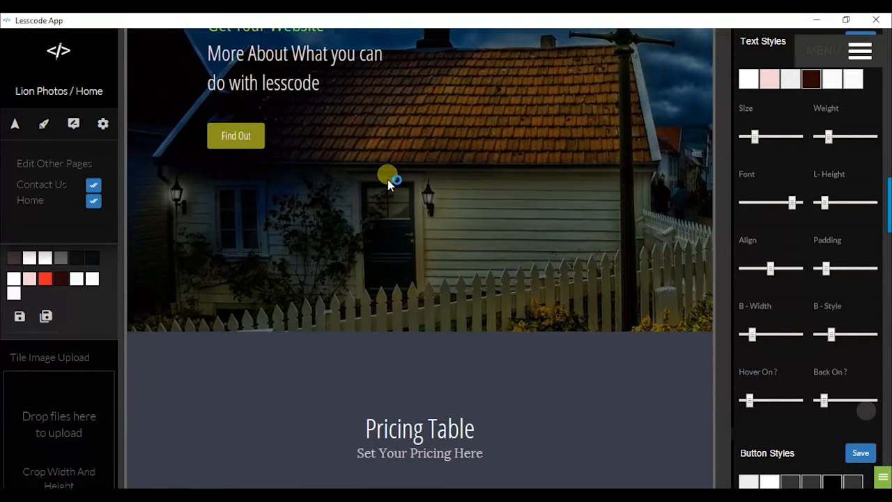
scroll(386, 182, down, 8)
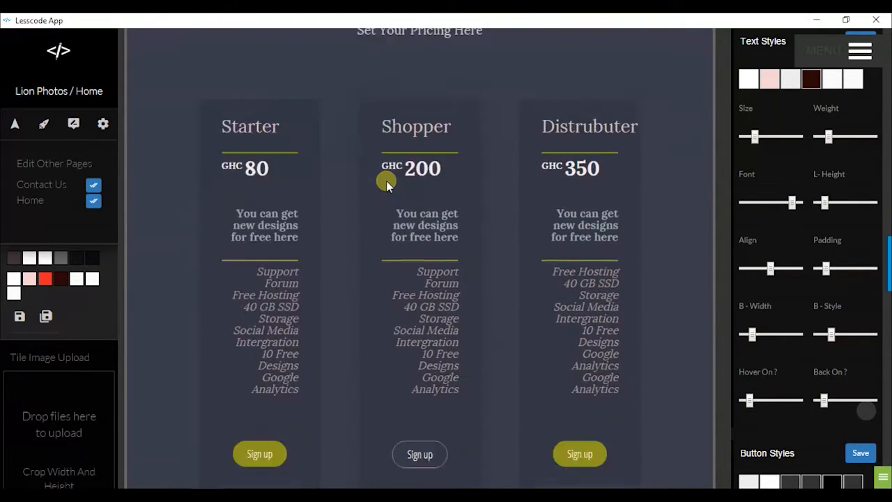
scroll(386, 191, down, 4)
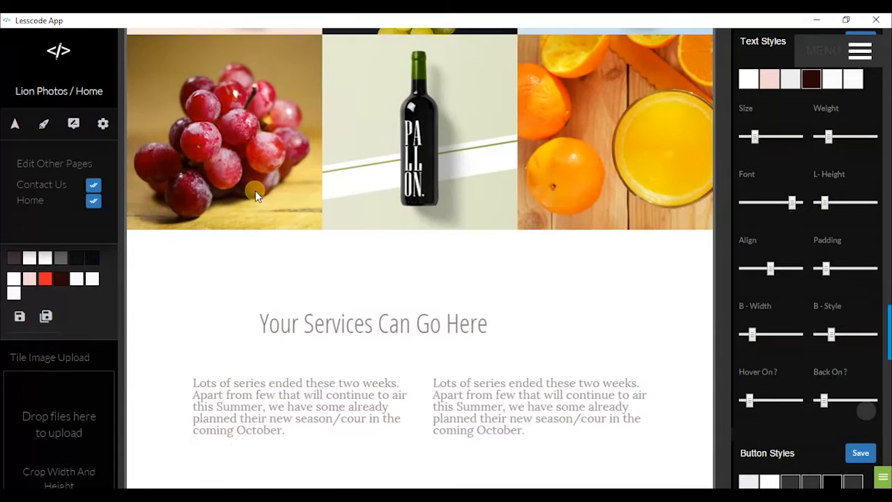
scroll(453, 156, up, 3)
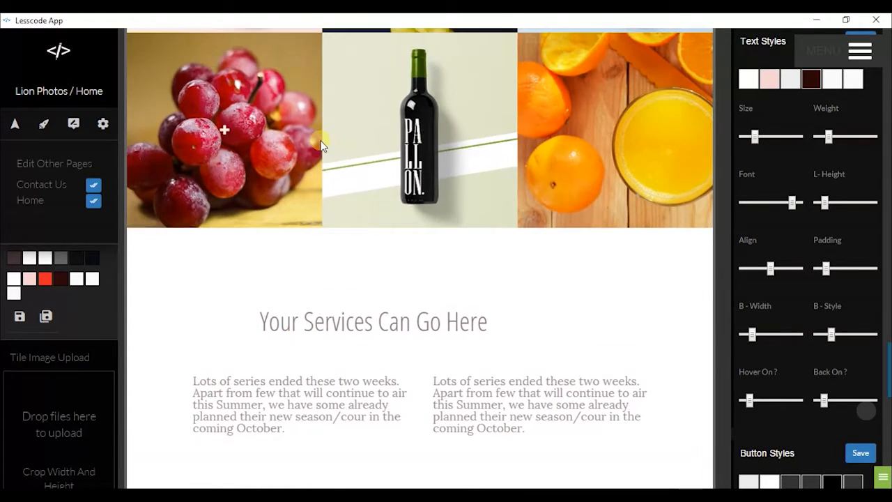
scroll(462, 132, up, 2)
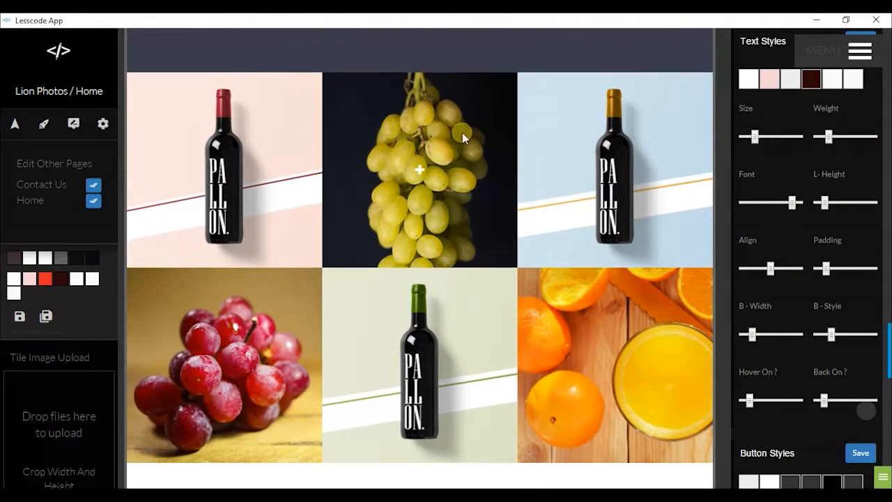
scroll(599, 175, down, 4)
scroll(597, 178, down, 8)
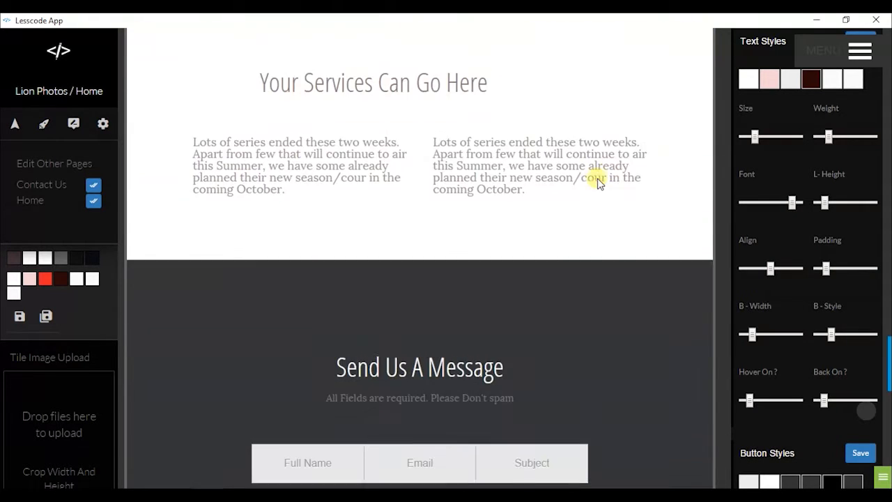
scroll(596, 177, down, 3)
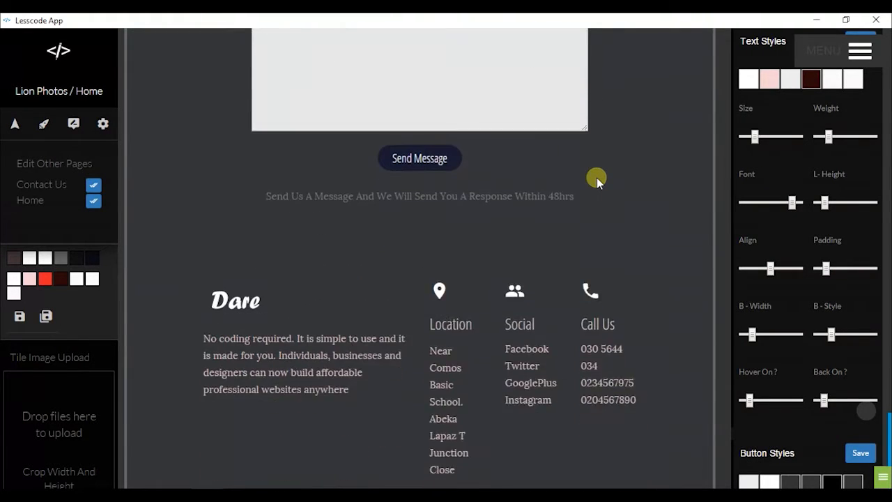
scroll(596, 177, up, 4)
scroll(597, 177, up, 12)
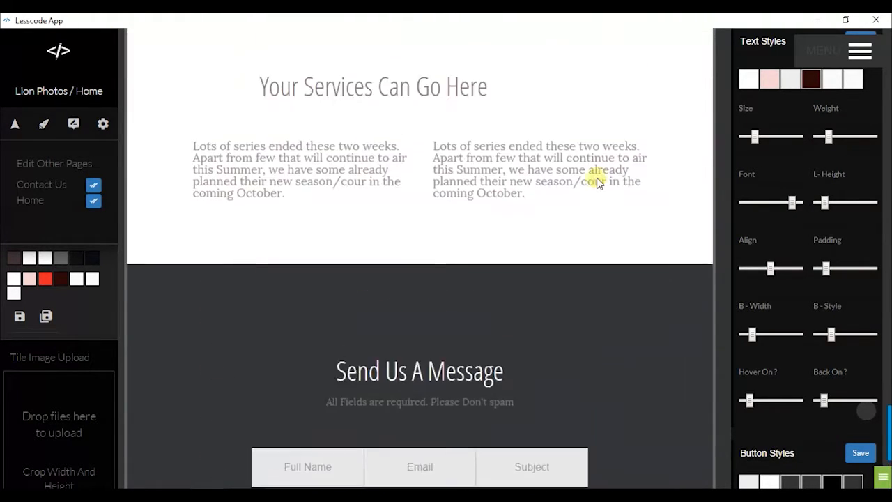
Step: Review the page upward from the pricing table through the "Powered By Lesscode" section to the hero section
scroll(458, 247, up, 3)
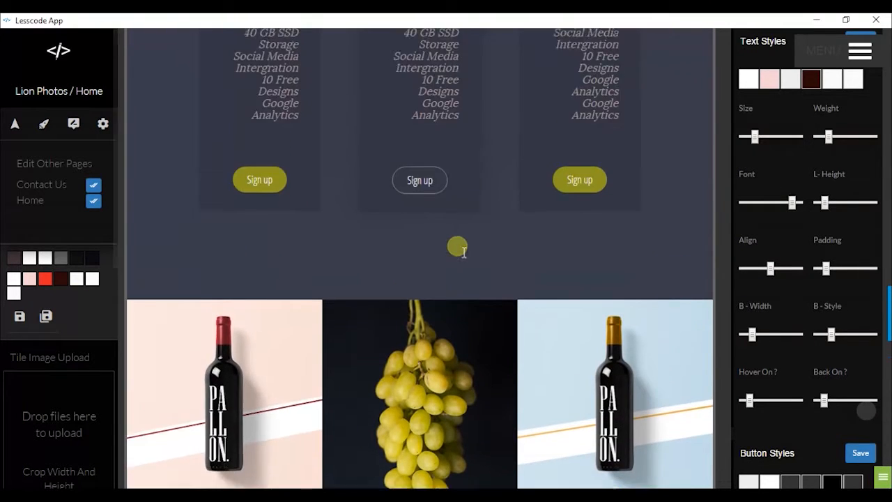
scroll(456, 247, down, 1)
scroll(460, 249, up, 2)
scroll(464, 240, up, 10)
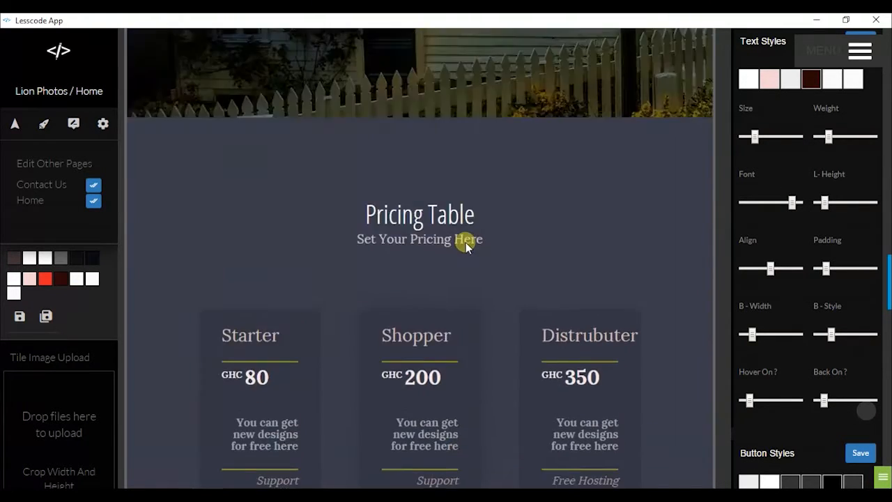
scroll(464, 241, up, 1)
scroll(430, 253, up, 8)
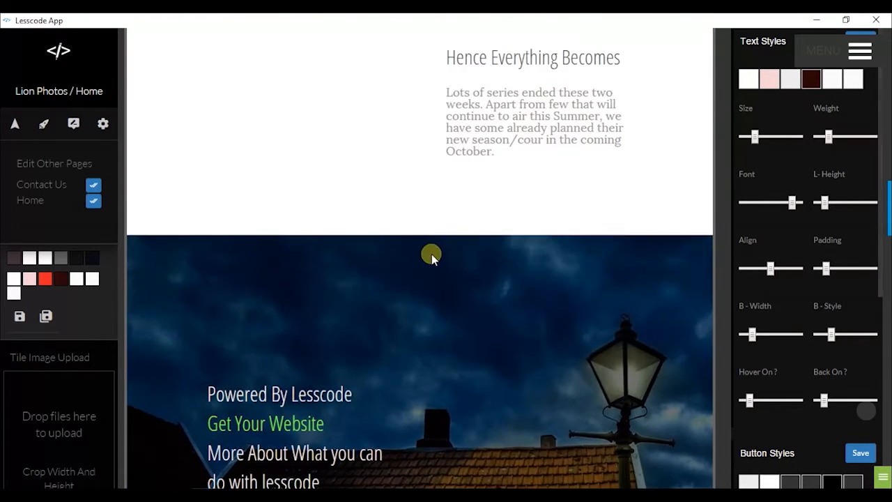
scroll(435, 254, down, 1)
scroll(436, 253, down, 8)
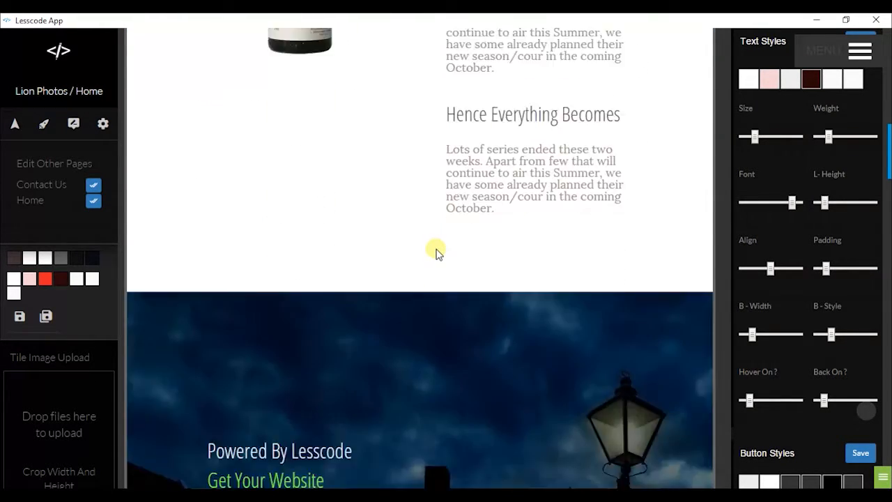
scroll(435, 253, up, 10)
scroll(435, 247, up, 10)
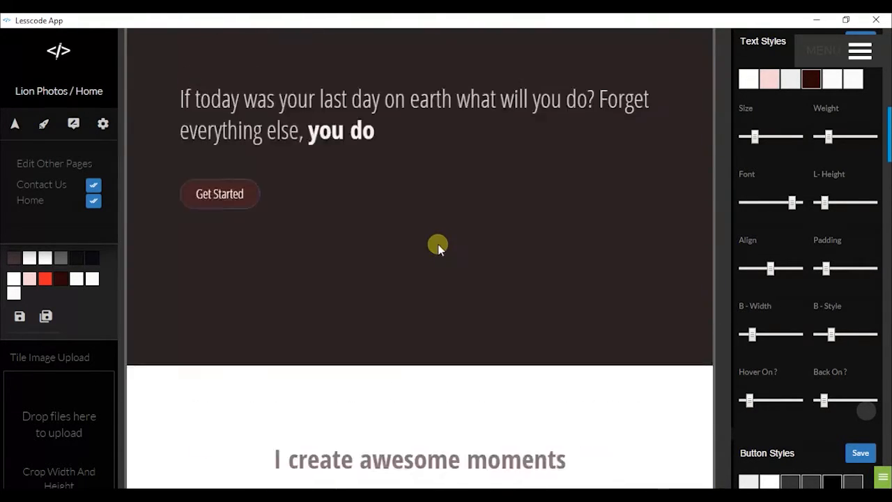
scroll(357, 267, down, 1)
scroll(357, 266, up, 1)
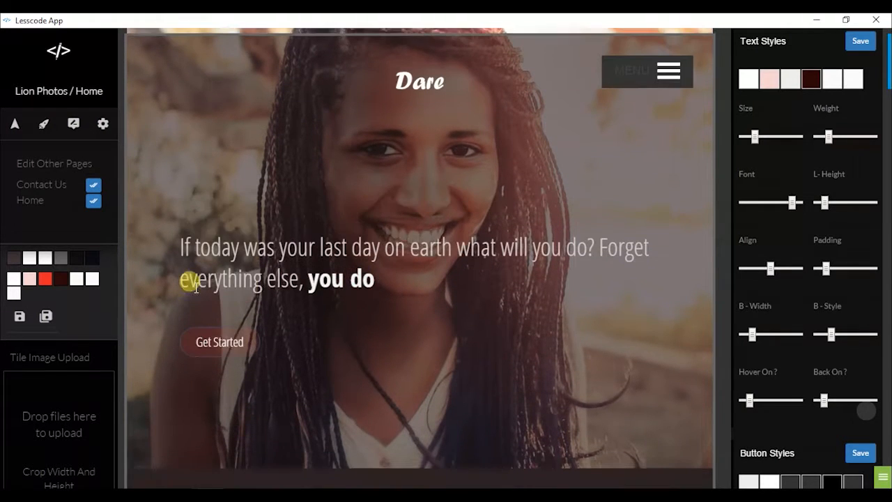
Step: Load the button styles of the hero section's "Get Started" button and set its Background Color to fully opaque blue
right_click(368, 342)
click(401, 327)
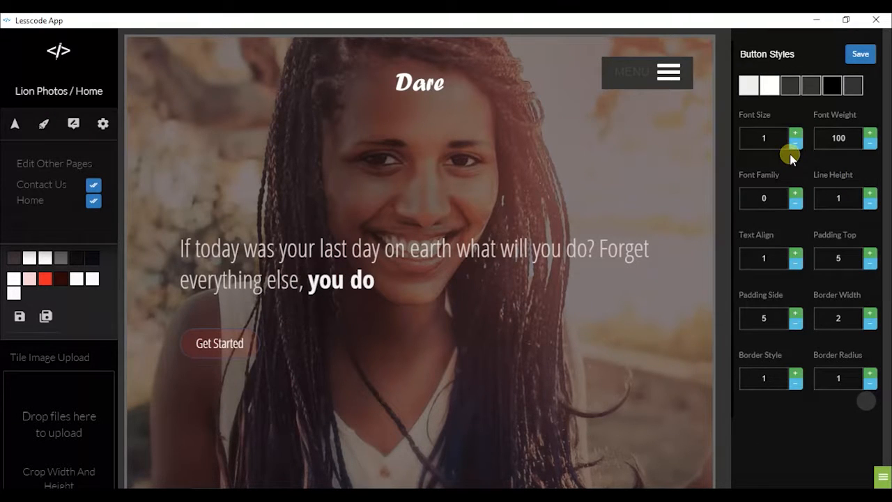
click(755, 91)
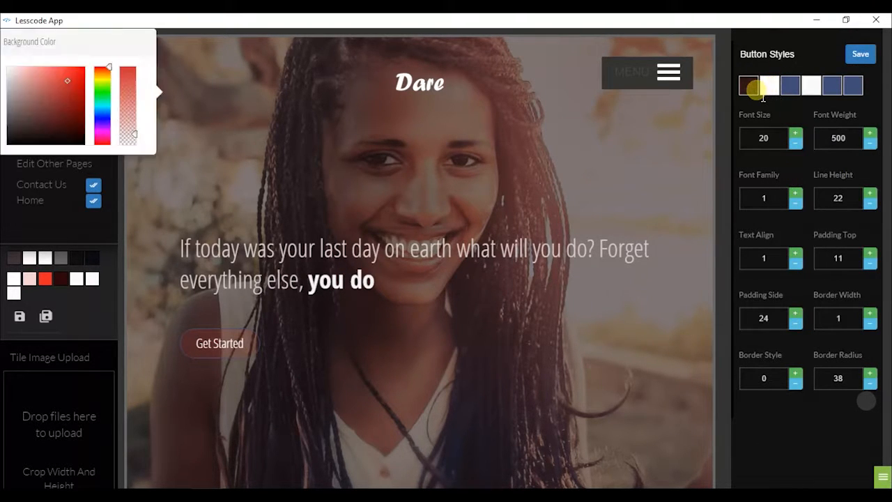
click(701, 78)
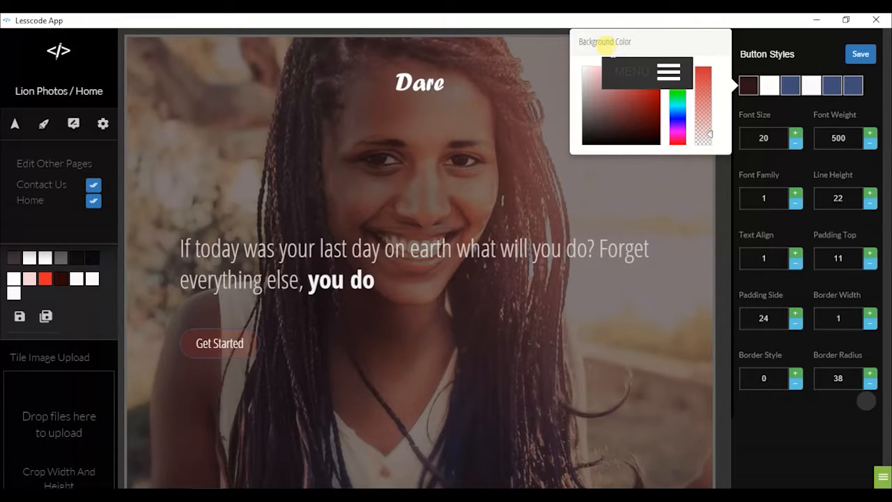
drag(710, 132, 712, 79)
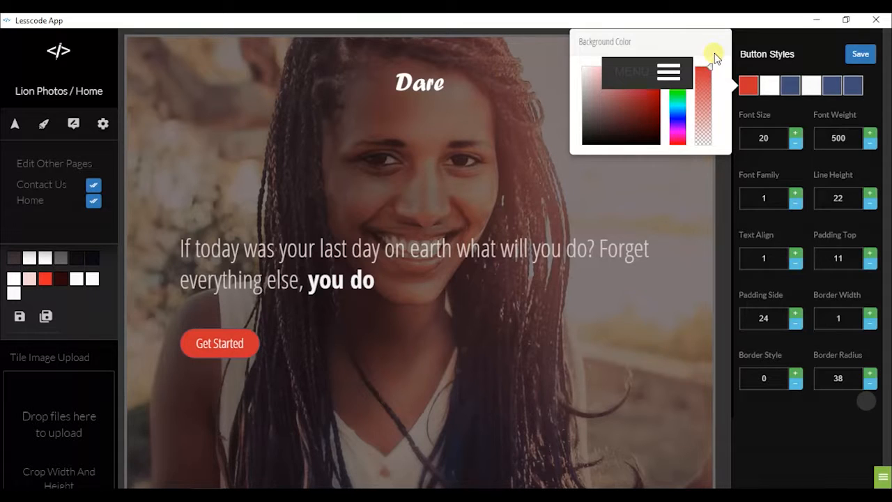
drag(677, 126, 677, 119)
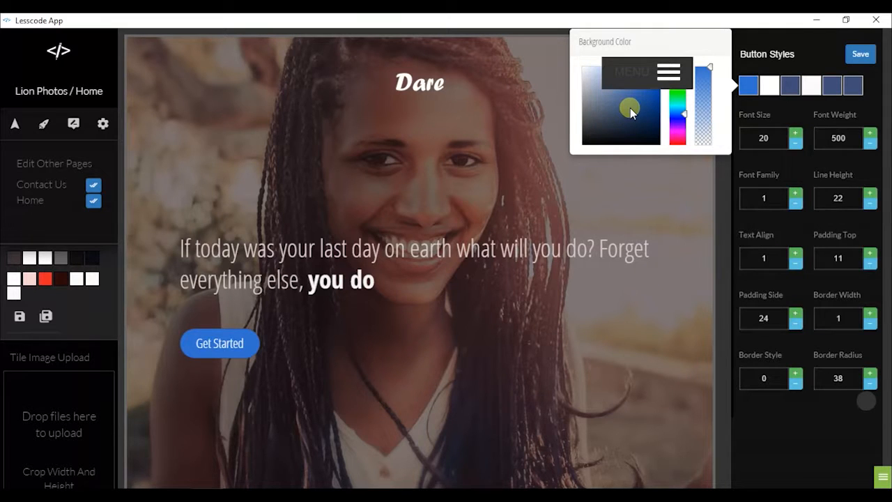
click(774, 110)
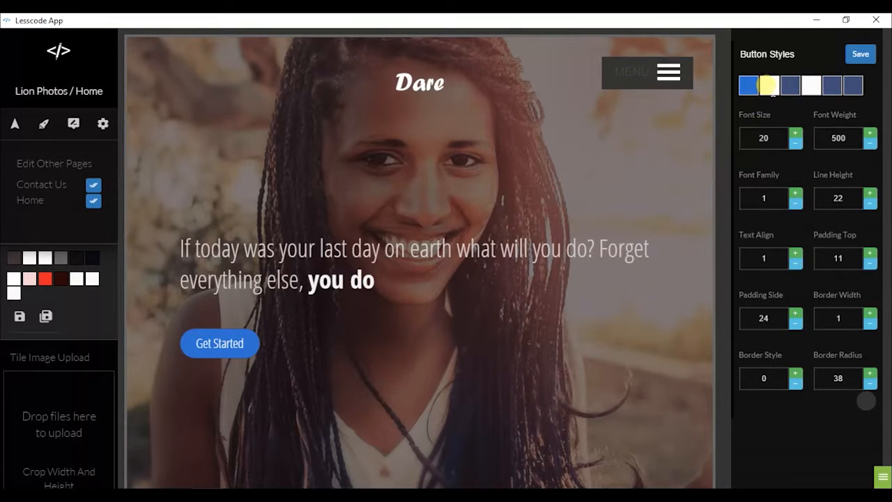
Step: Set the "Get Started" button's Text Color to white
click(770, 87)
mouse_move(612, 106)
mouse_down()
mouse_move(660, 140)
mouse_move(578, 23)
mouse_up()
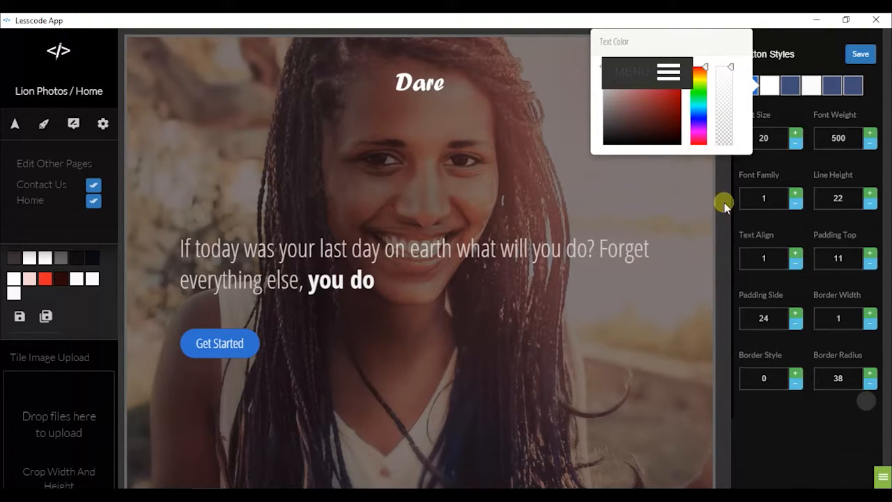
click(789, 109)
Step: Set the "Get Started" button's Hover Background Color to coral red
click(792, 87)
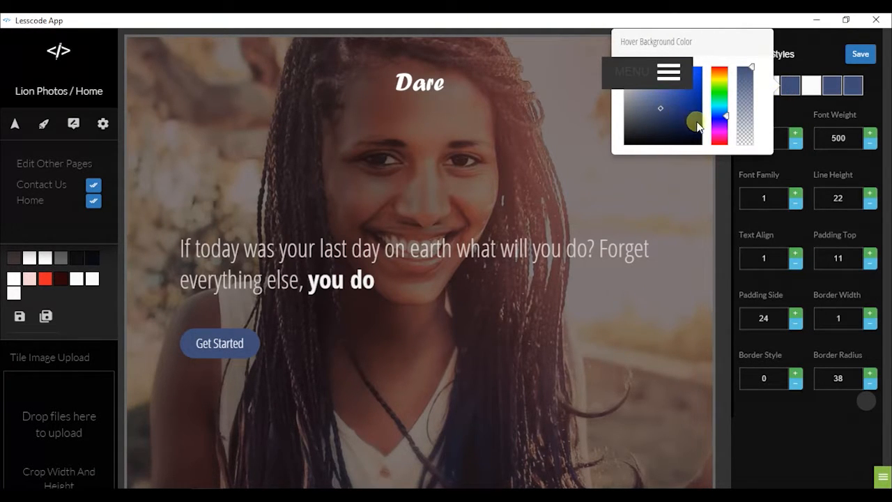
click(661, 126)
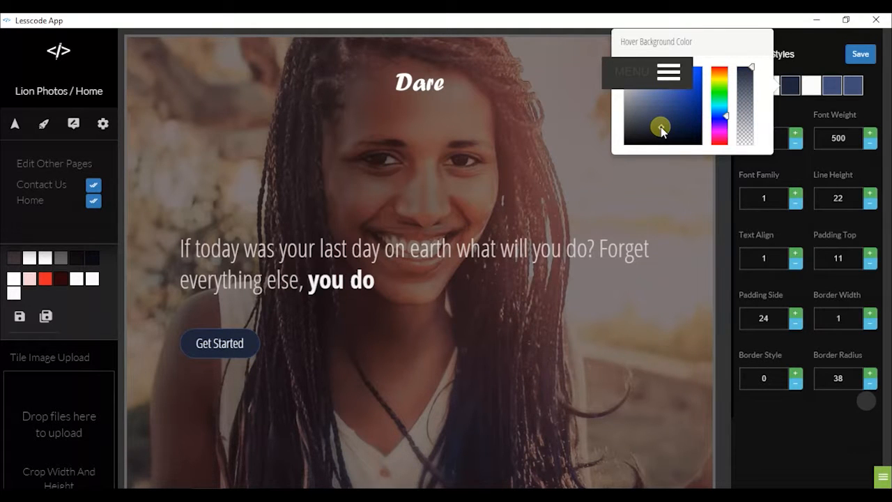
click(725, 144)
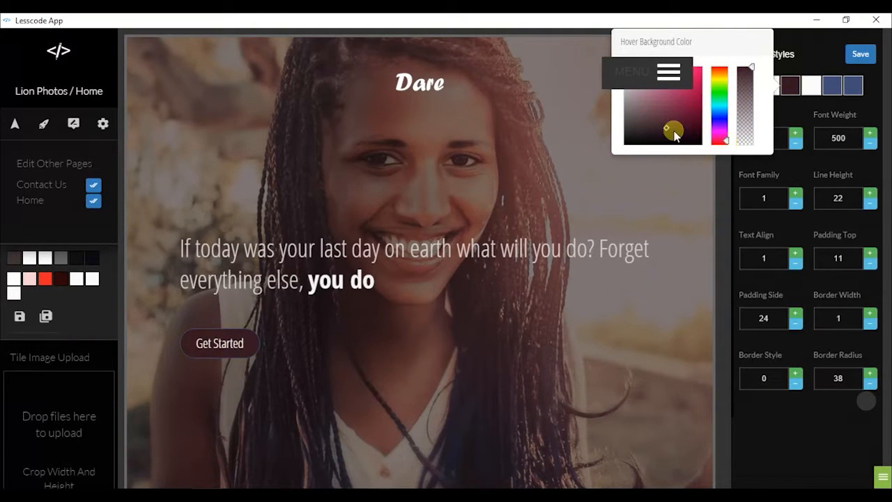
click(701, 144)
mouse_move(710, 144)
mouse_down()
mouse_move(694, 85)
mouse_move(682, 84)
mouse_move(693, 76)
mouse_move(665, 95)
mouse_move(680, 80)
mouse_up()
click(801, 114)
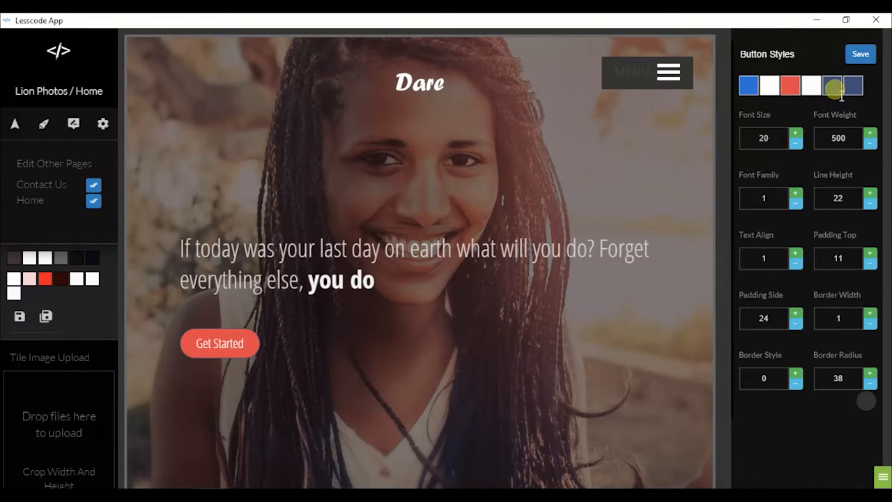
Step: Set the "Get Started" button's Border Radius to 11 and Border Width to 0, and save the button styles
click(834, 87)
click(784, 370)
click(871, 383)
click(871, 383)
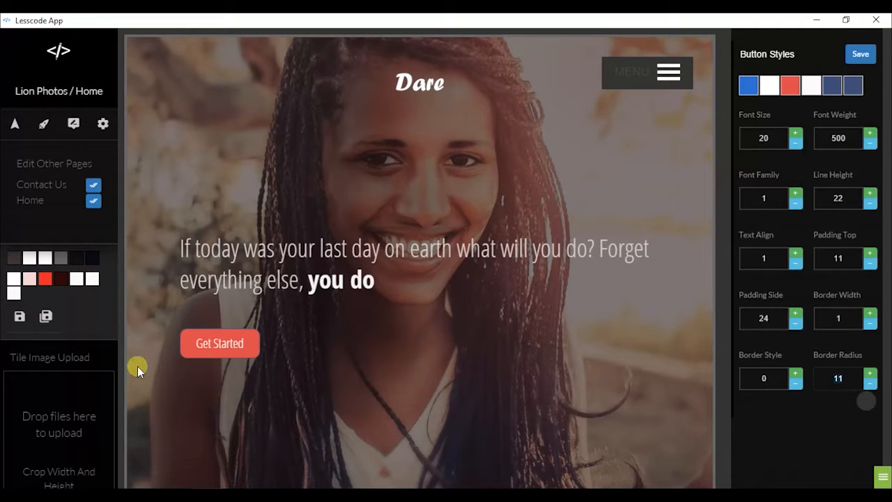
click(871, 325)
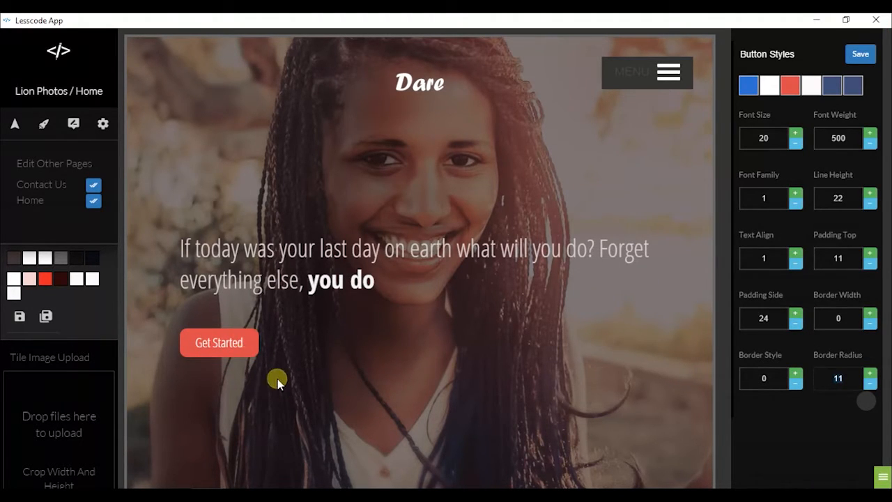
click(864, 56)
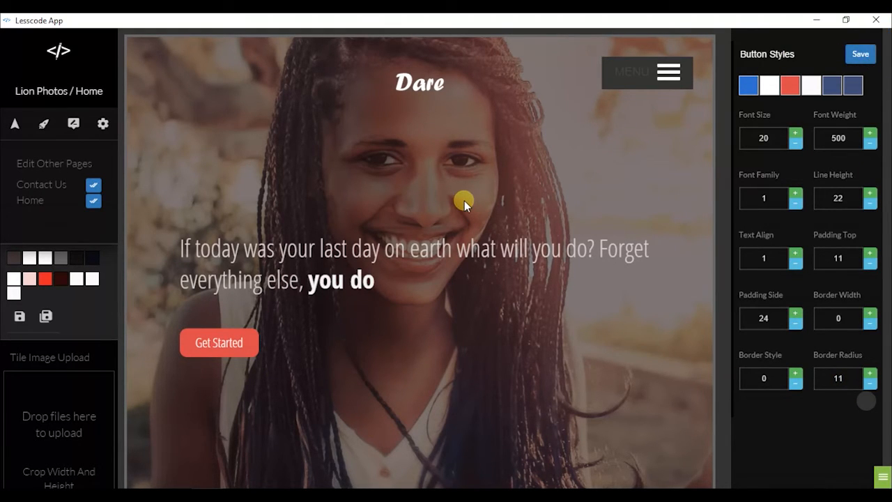